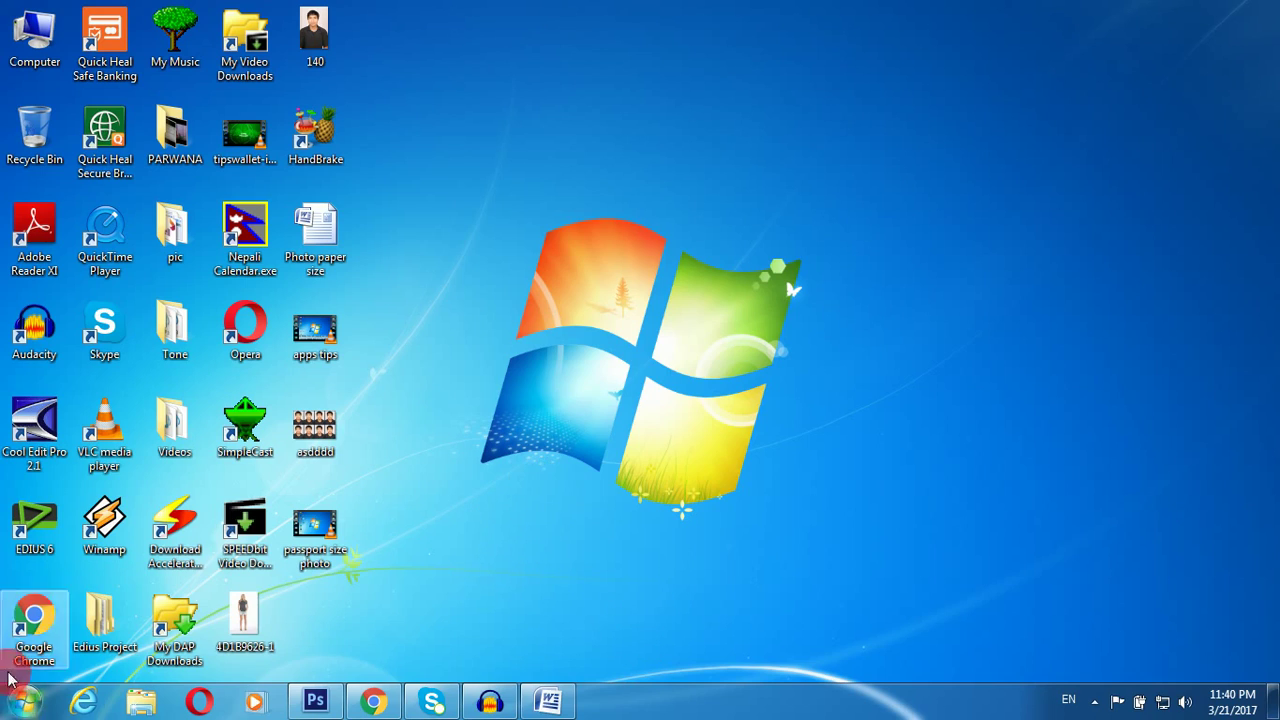
Launch Movie Maker.
{"action": "left_click", "coordinate": [25, 703]}
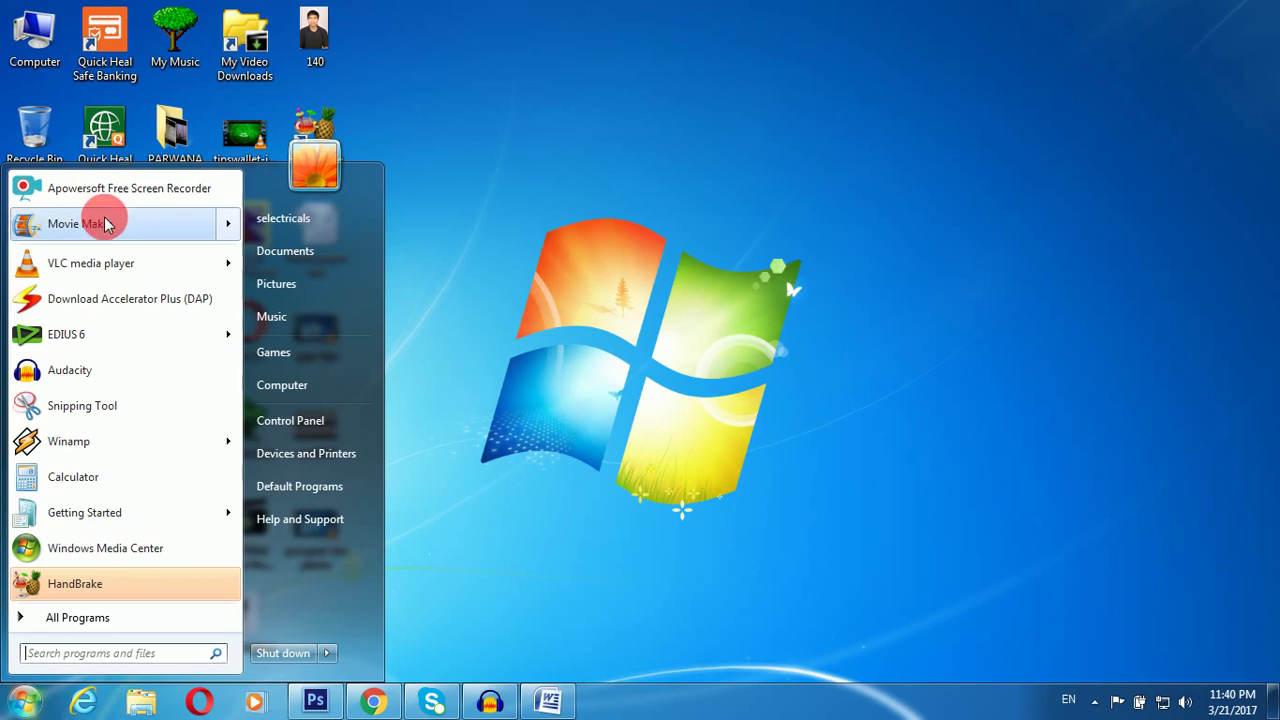
{"action": "mouse_move", "coordinate": [114, 231]}
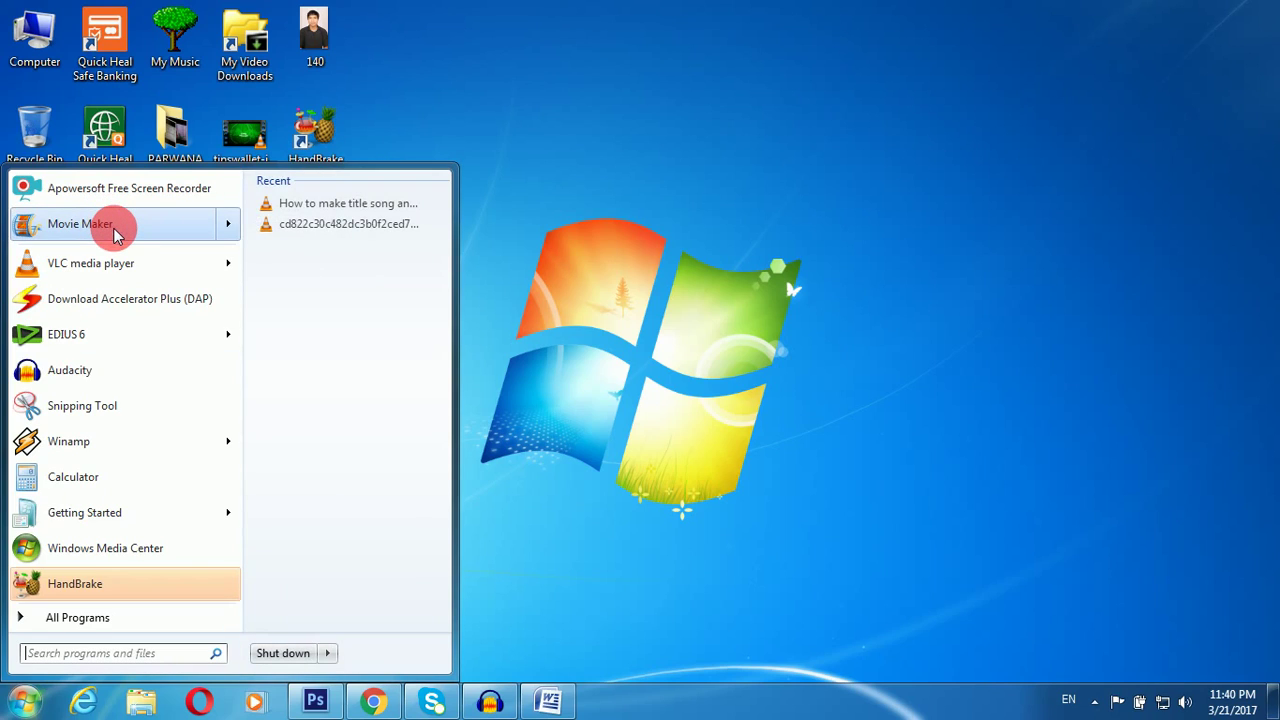
{"action": "left_click", "coordinate": [114, 231]}
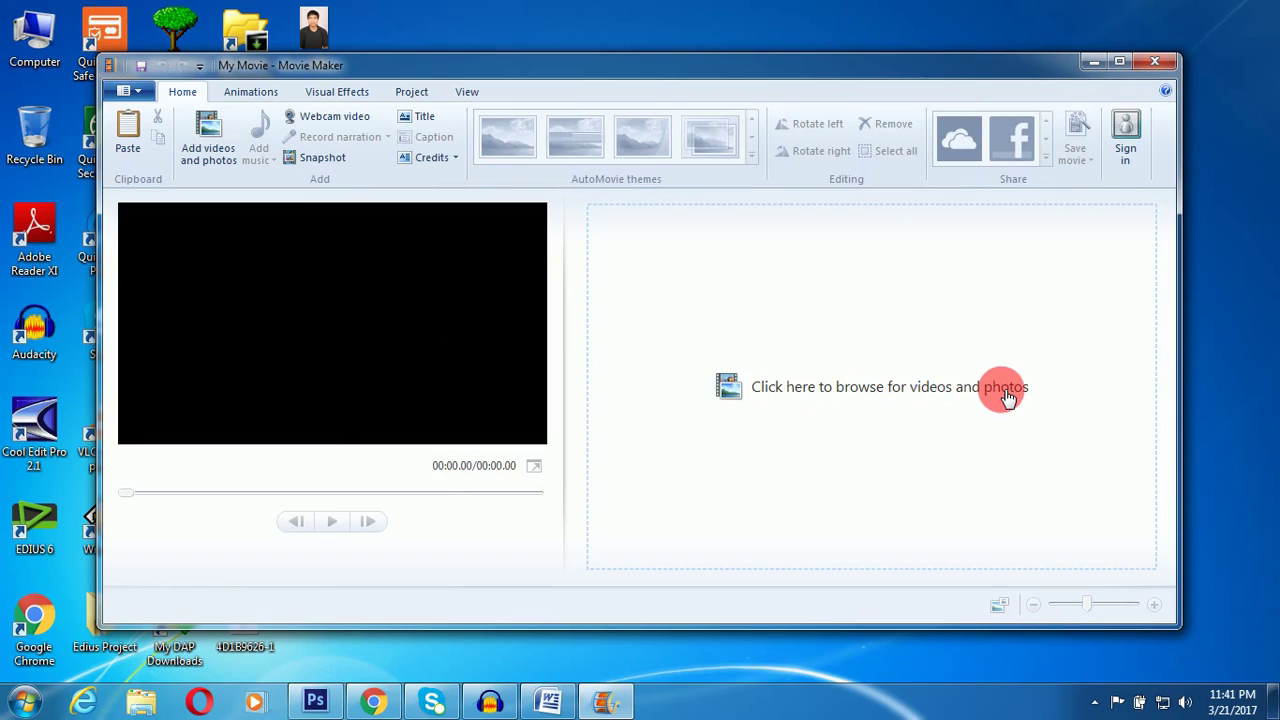
Look through the Animations, Visual Effects, Project, View and Home commands to check the interface language, and close Movie Maker.
{"action": "left_click", "coordinate": [255, 97]}
{"action": "left_click", "coordinate": [330, 91]}
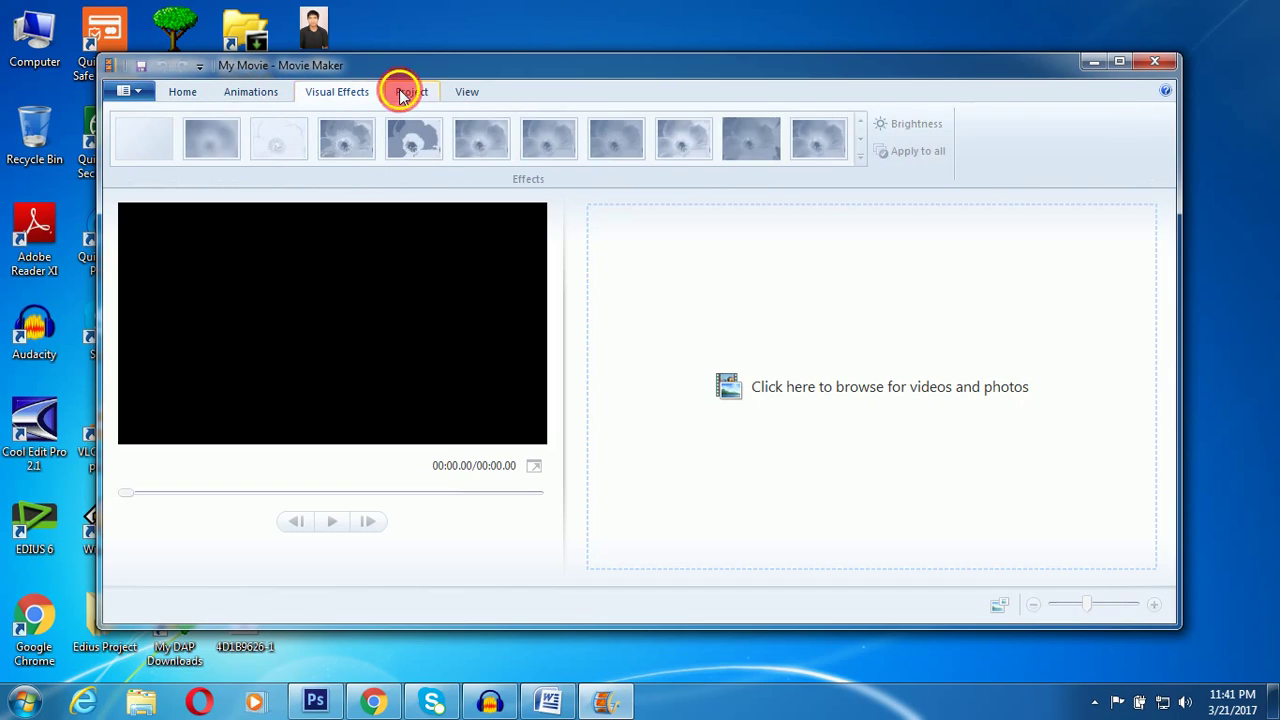
{"action": "left_click", "coordinate": [405, 91]}
{"action": "left_click", "coordinate": [476, 93]}
{"action": "left_click", "coordinate": [182, 93]}
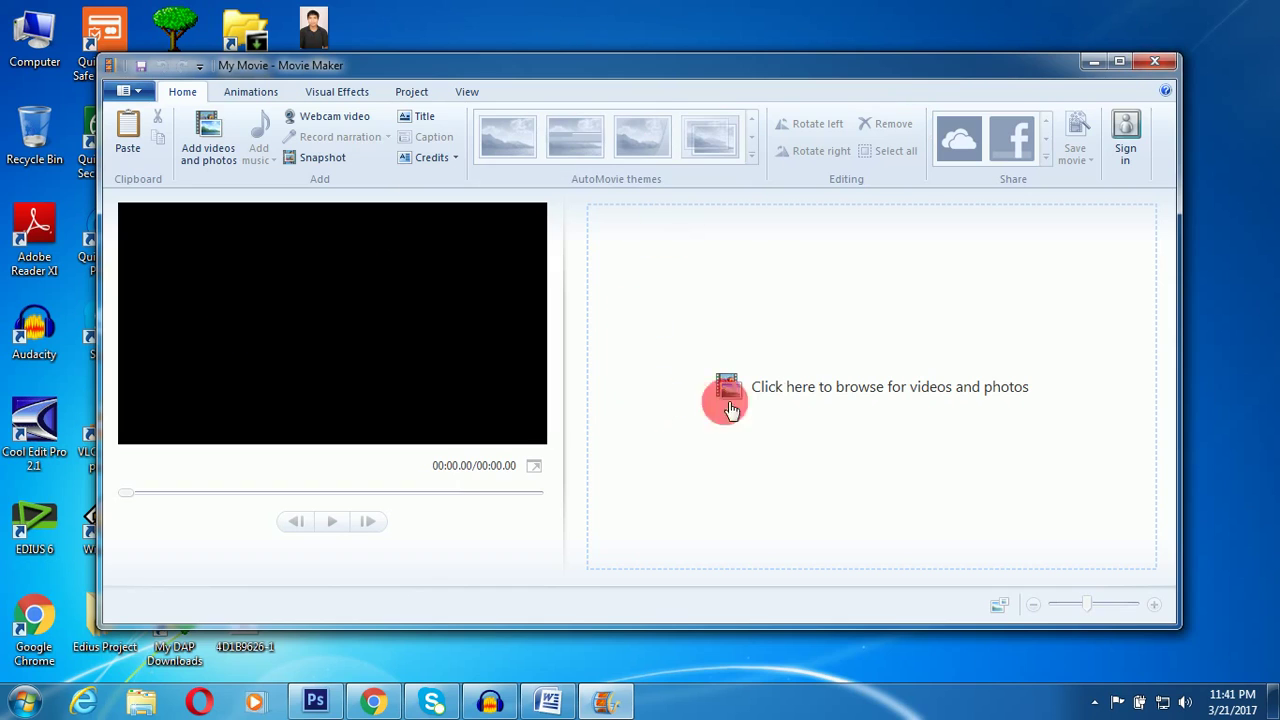
{"action": "left_click", "coordinate": [1160, 68]}
{"action": "right_click", "coordinate": [686, 221]}
{"action": "left_click", "coordinate": [755, 263]}
{"action": "right_click", "coordinate": [668, 232]}
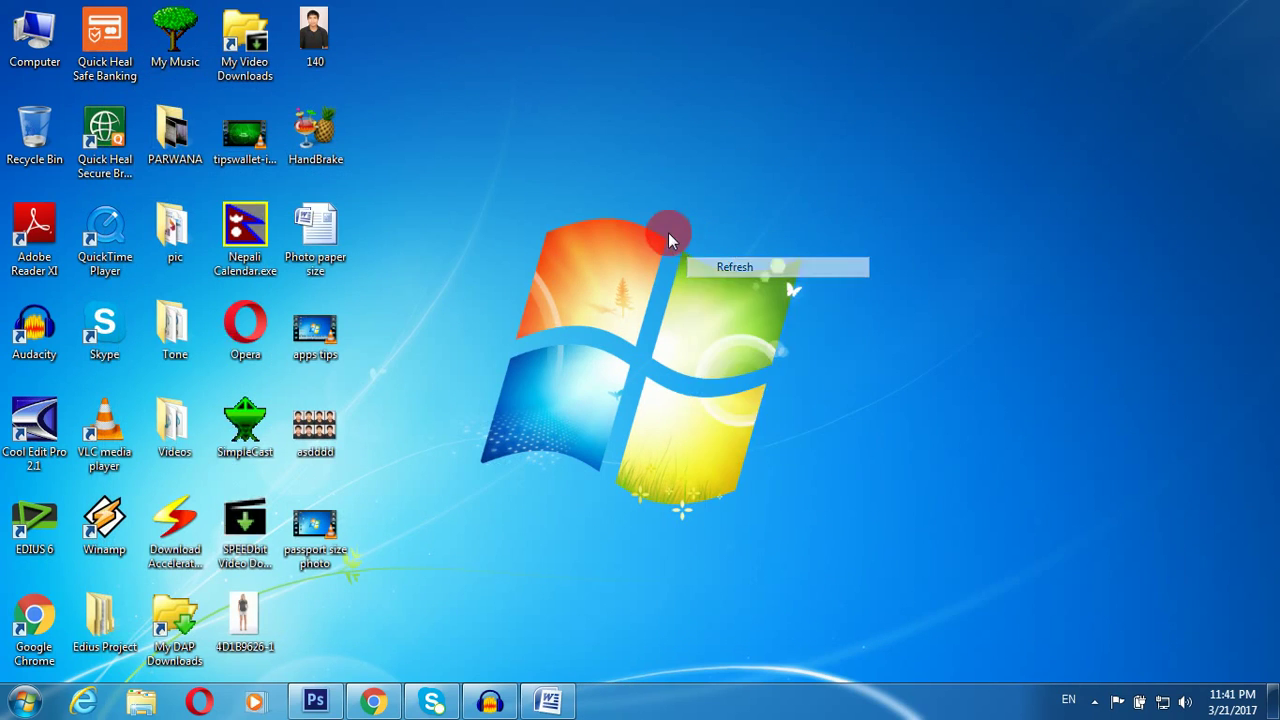
{"action": "left_click", "coordinate": [727, 288]}
{"action": "right_click", "coordinate": [686, 230]}
{"action": "left_click", "coordinate": [740, 287]}
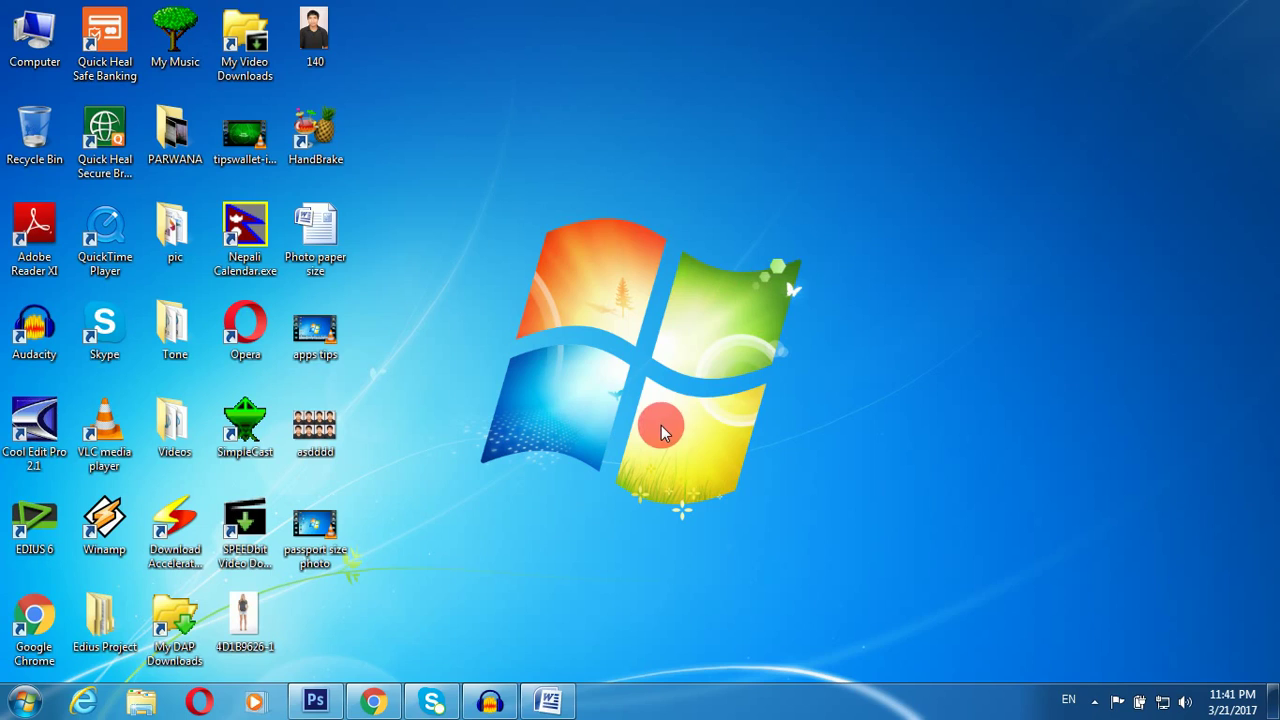
{"action": "right_click", "coordinate": [595, 293]}
{"action": "right_click", "coordinate": [515, 216]}
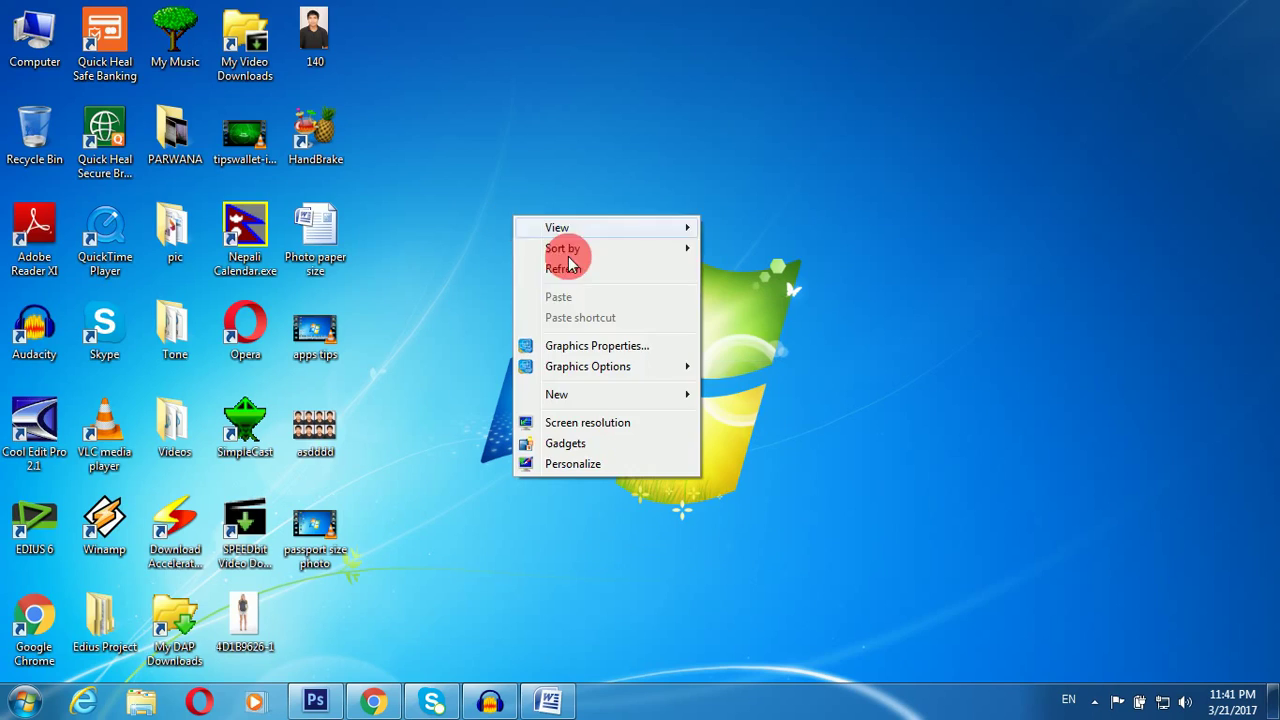
{"action": "left_click", "coordinate": [572, 268]}
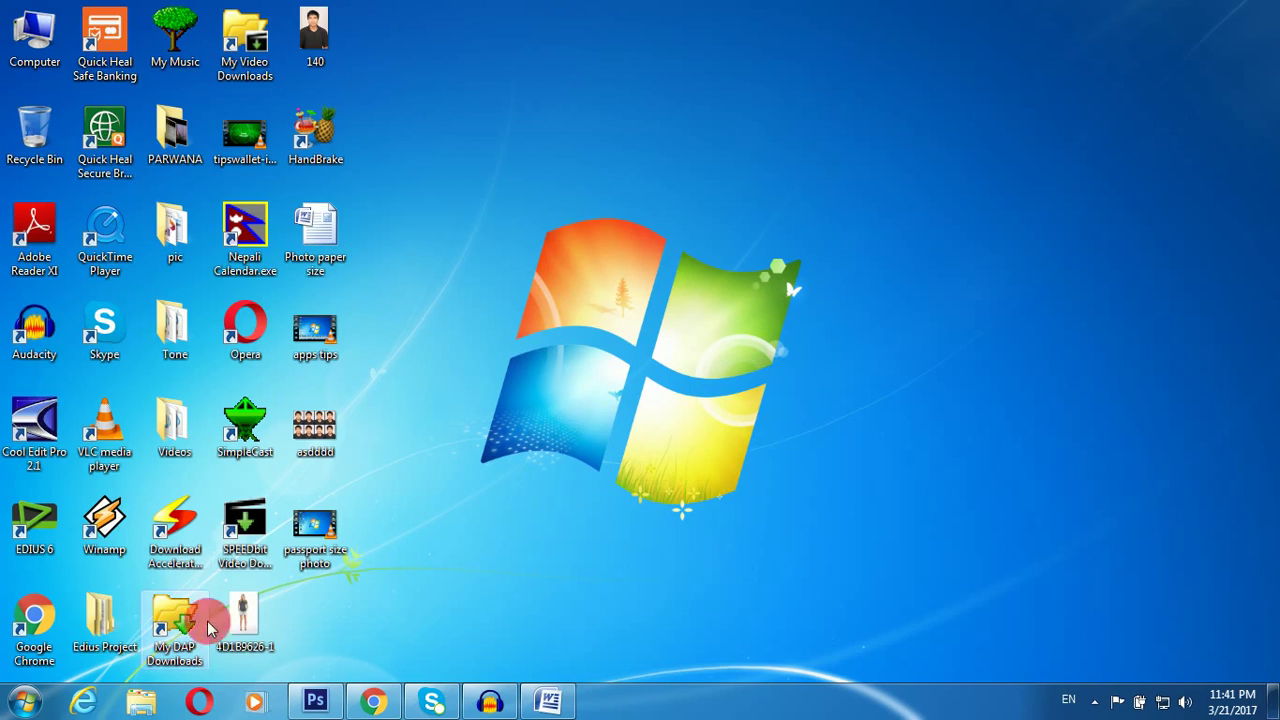
Open the Program Files (x86) folder on Local Disk (C:).
{"action": "double_click", "coordinate": [42, 40]}
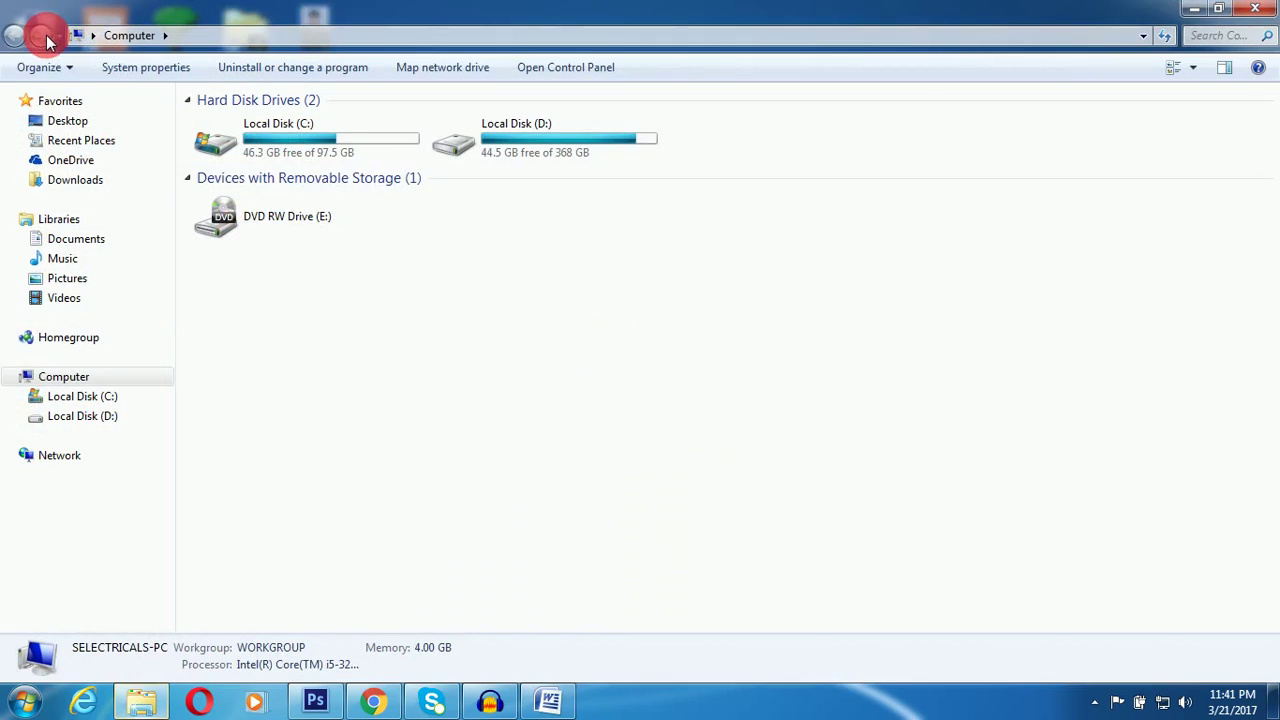
{"action": "left_click", "coordinate": [290, 132]}
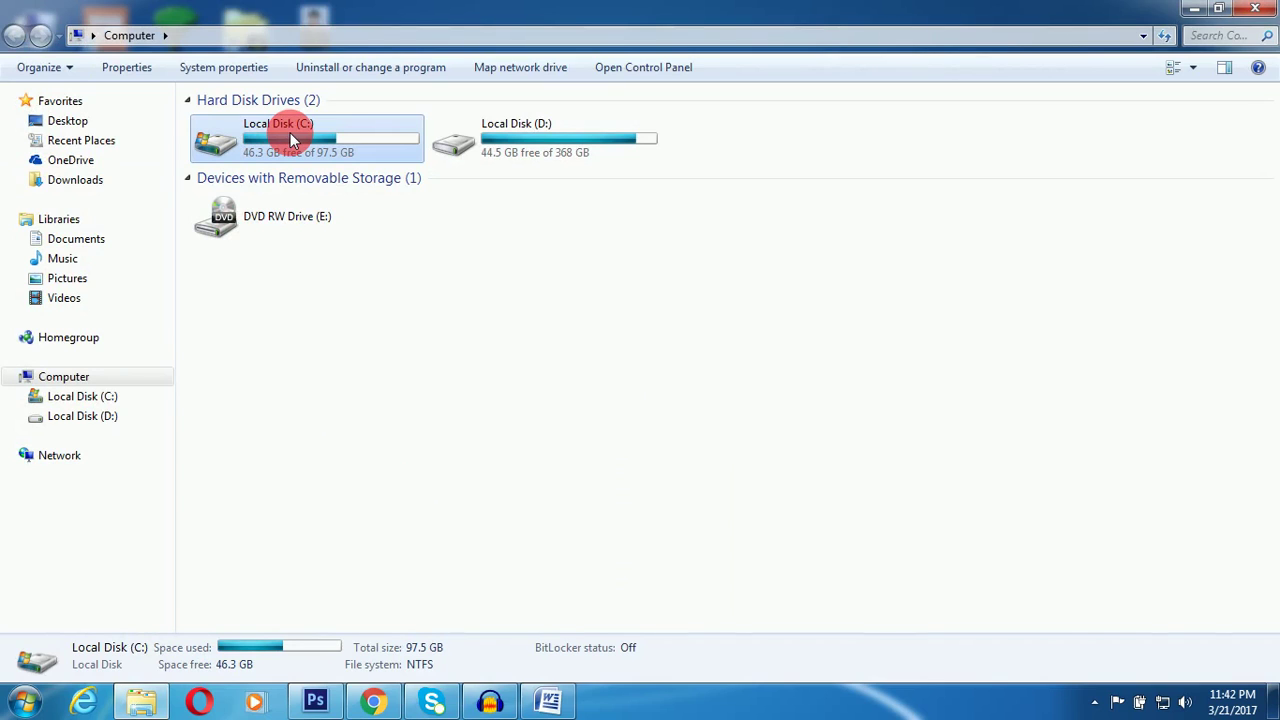
{"action": "double_click", "coordinate": [290, 132]}
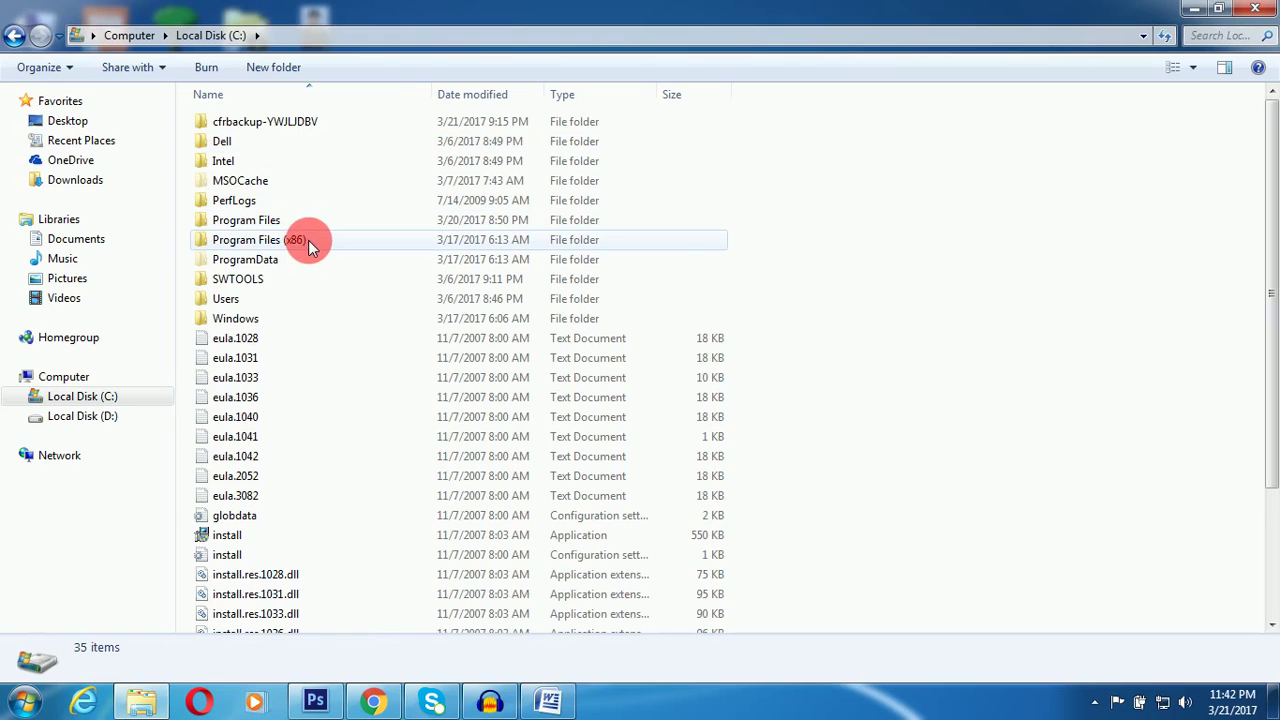
{"action": "left_click", "coordinate": [285, 220]}
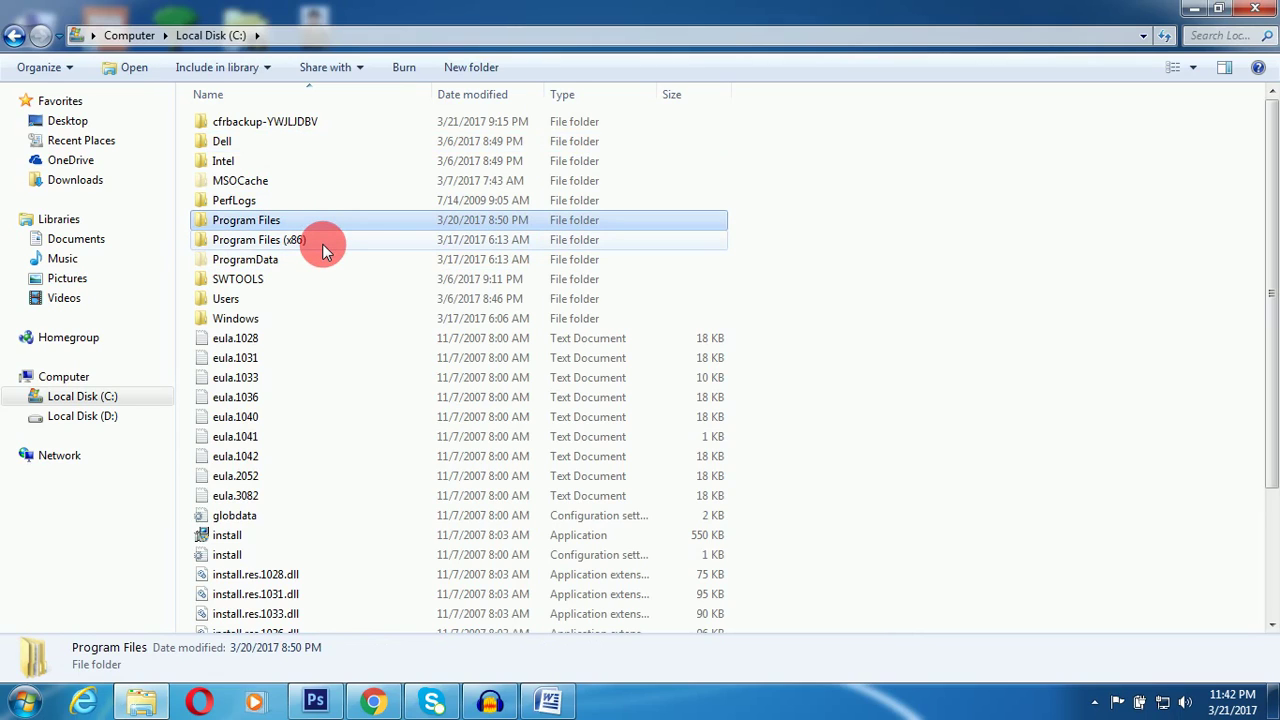
{"action": "left_click", "coordinate": [326, 240]}
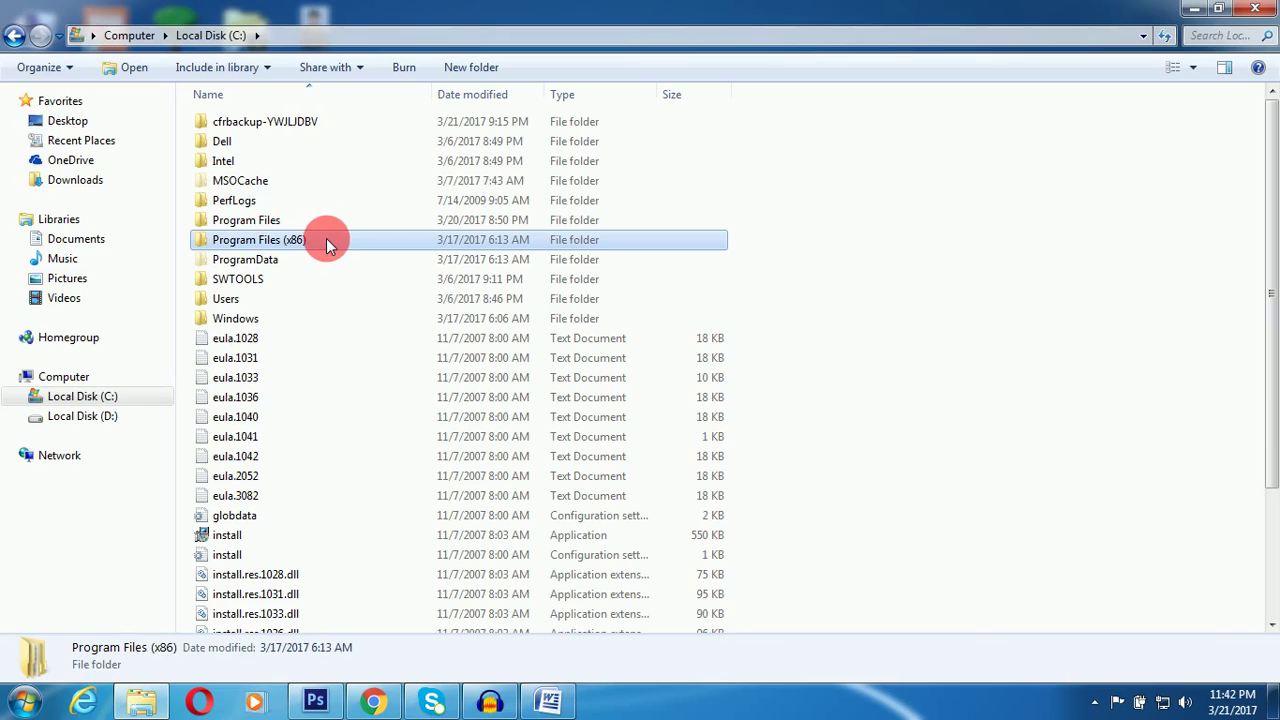
{"action": "double_click", "coordinate": [326, 240]}
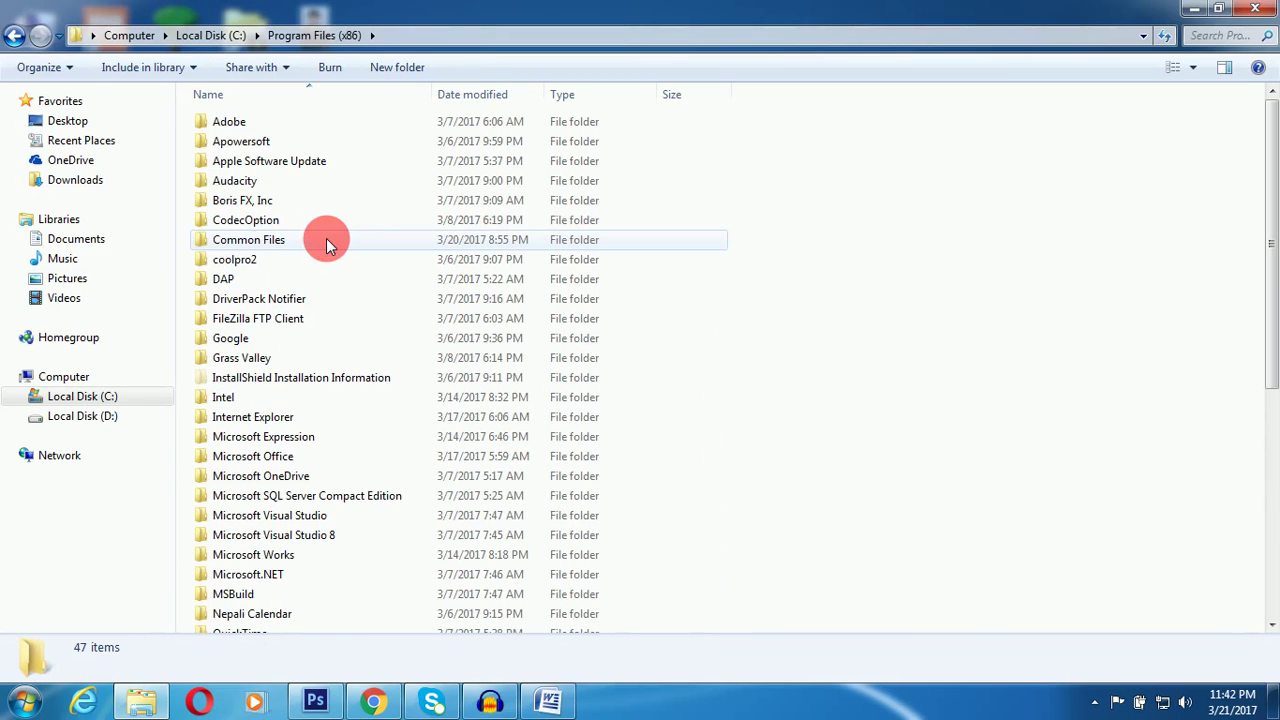
Open the Installer folder inside Windows Live and run the LangSelector application.
{"action": "left_click", "coordinate": [245, 574]}
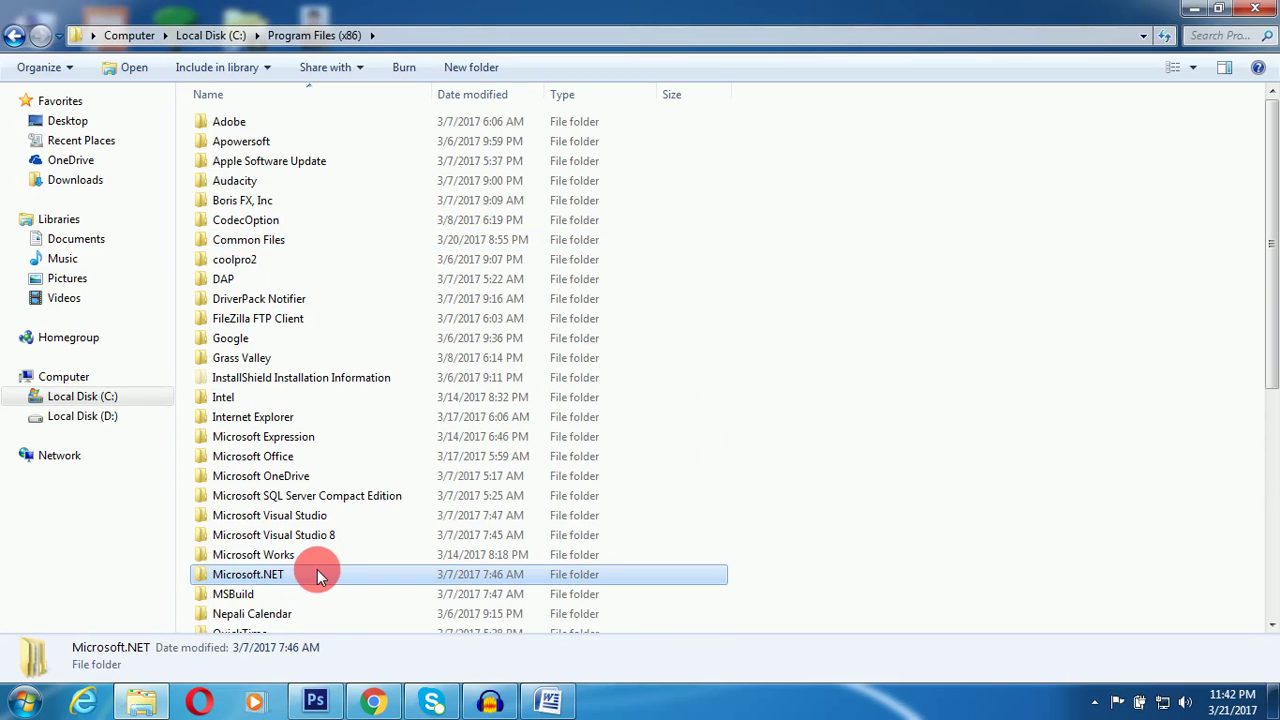
{"action": "key", "text": "w"}
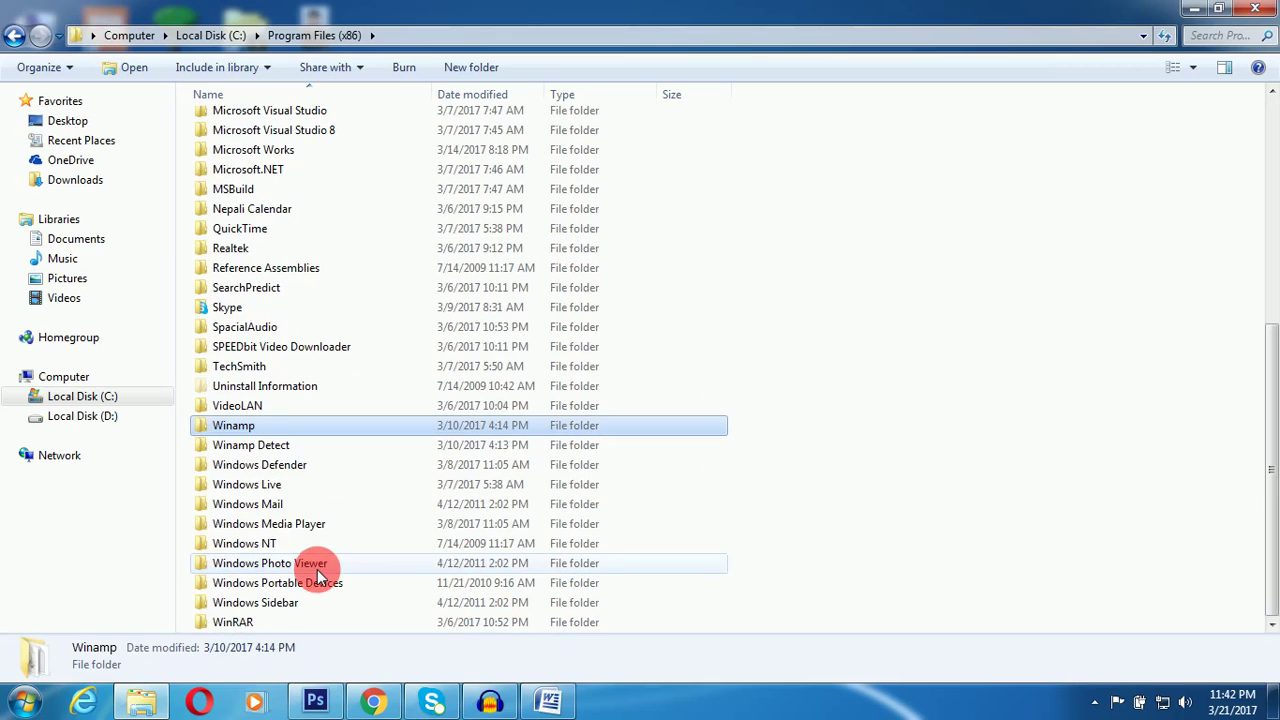
{"action": "left_click", "coordinate": [279, 486]}
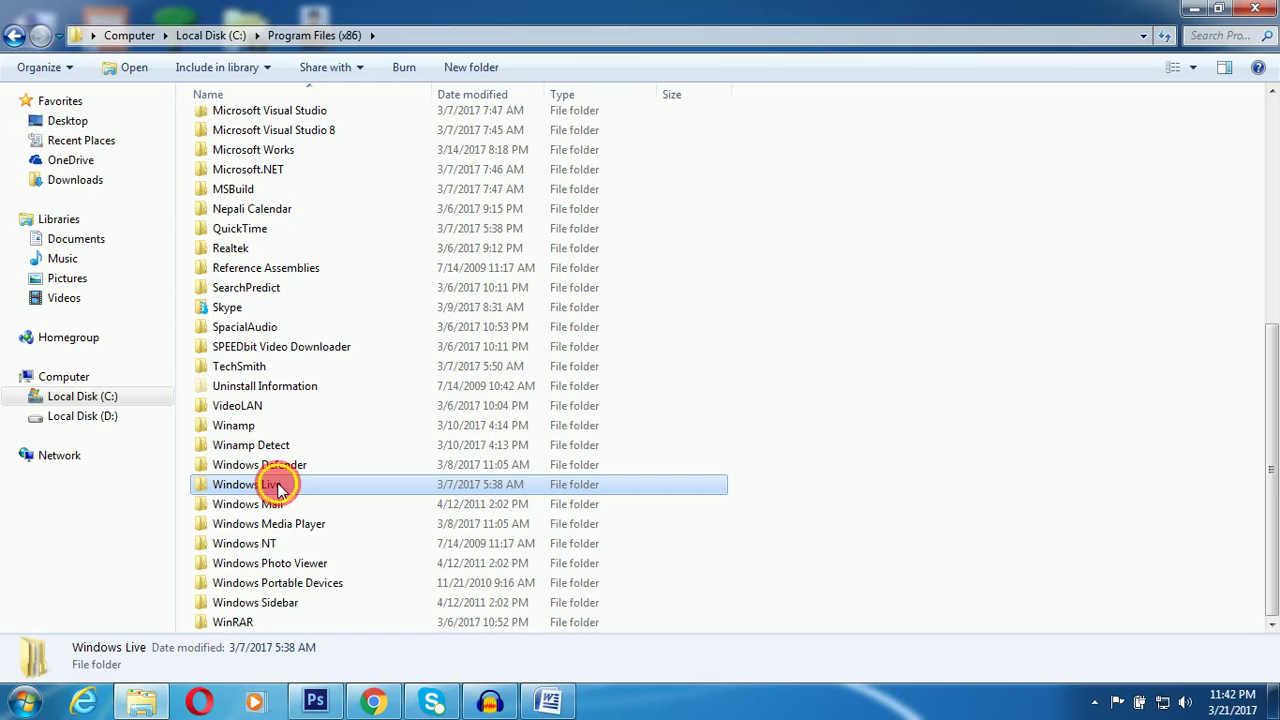
{"action": "double_click", "coordinate": [279, 486]}
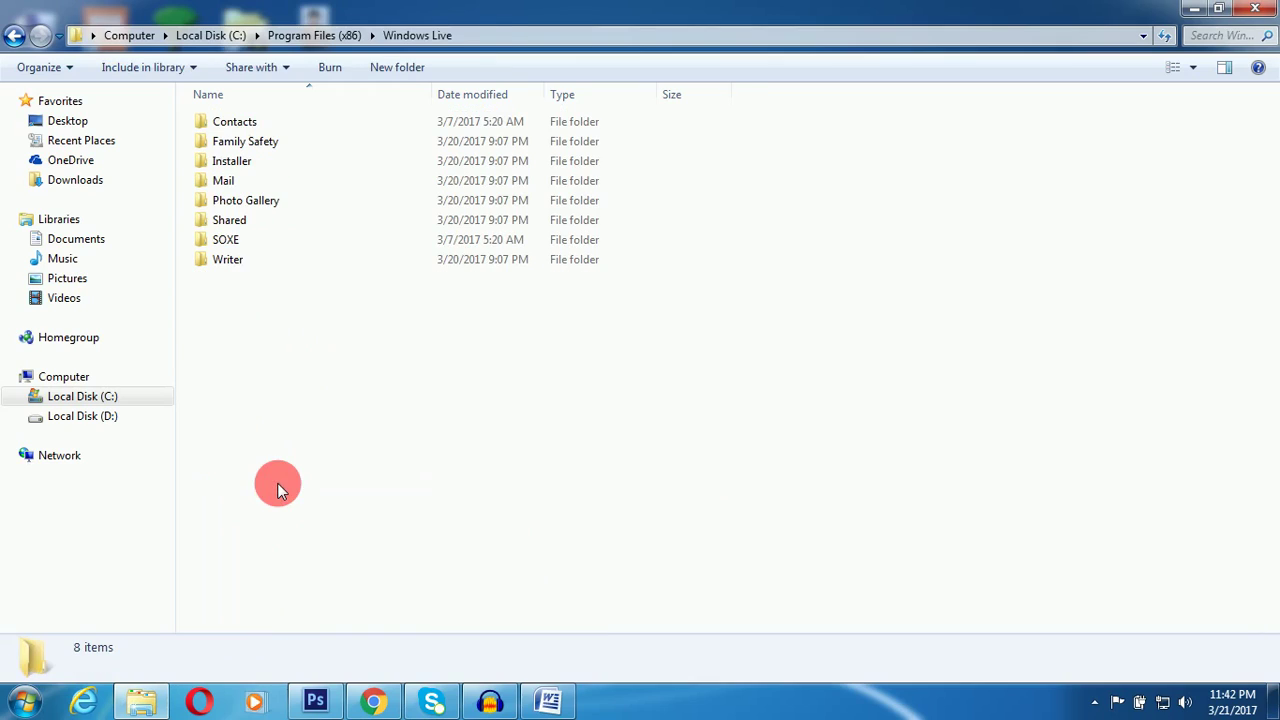
{"action": "double_click", "coordinate": [240, 170]}
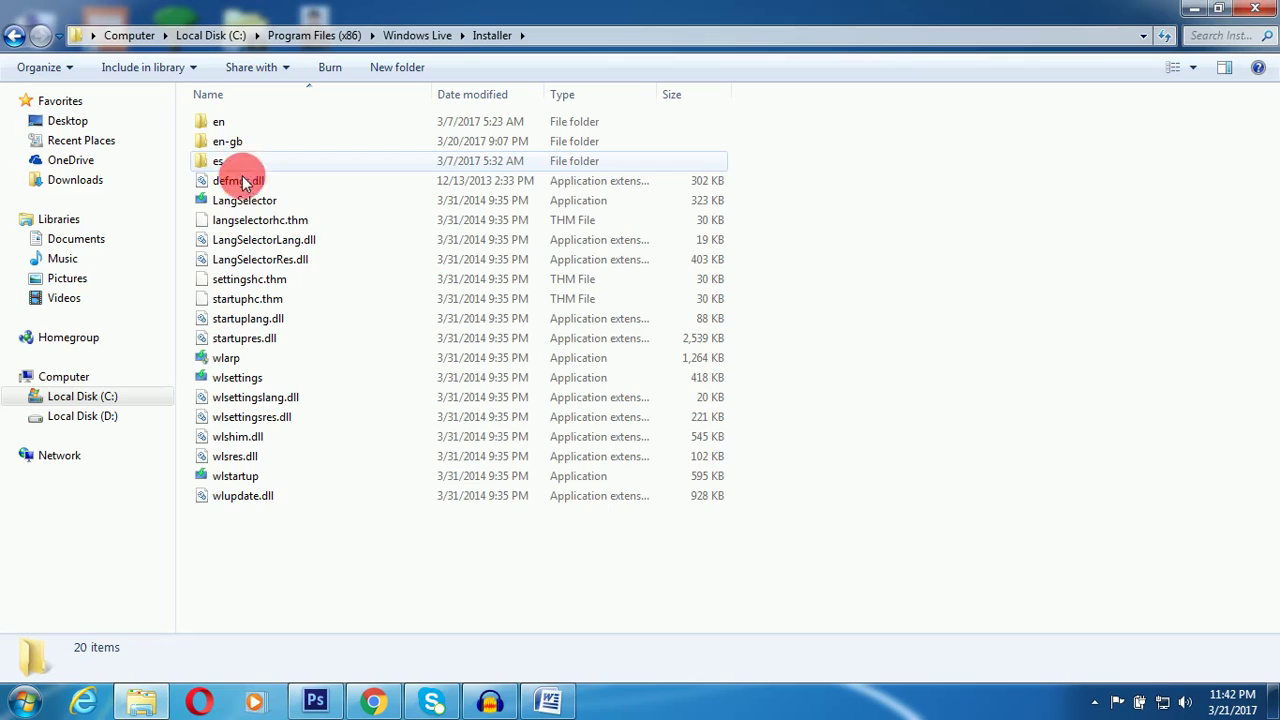
{"action": "mouse_move", "coordinate": [253, 206]}
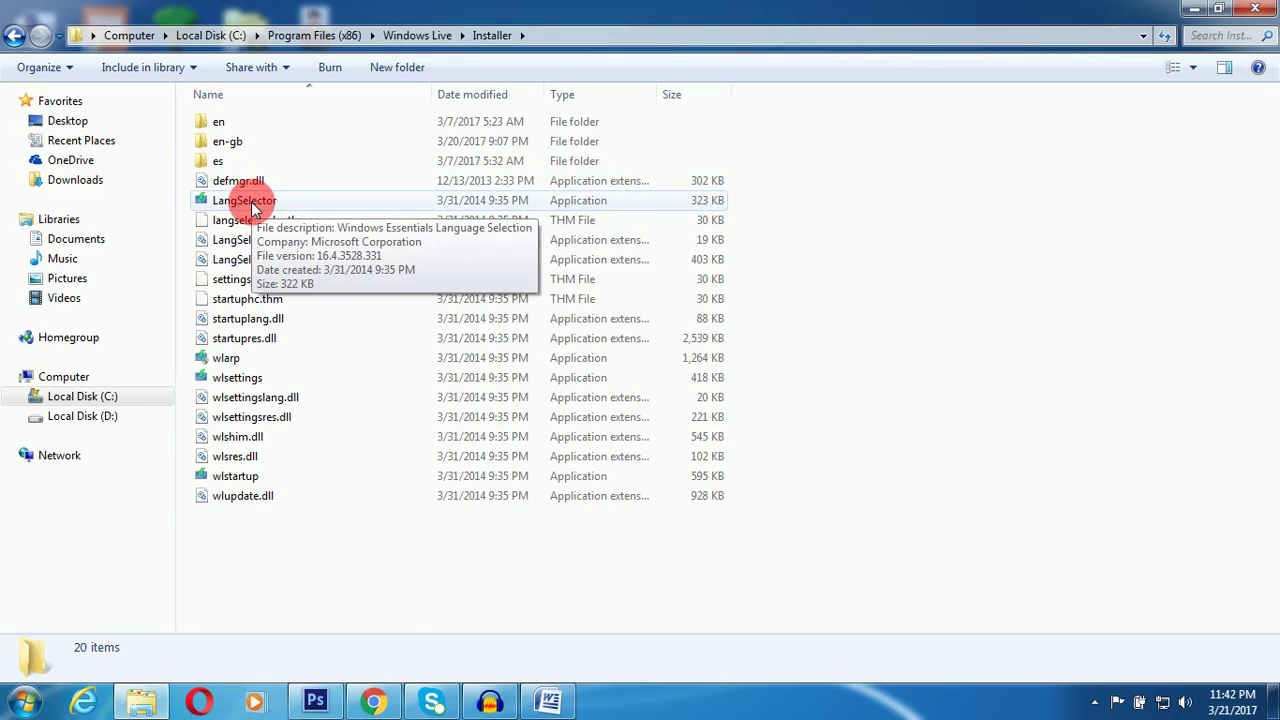
{"action": "double_click", "coordinate": [253, 206]}
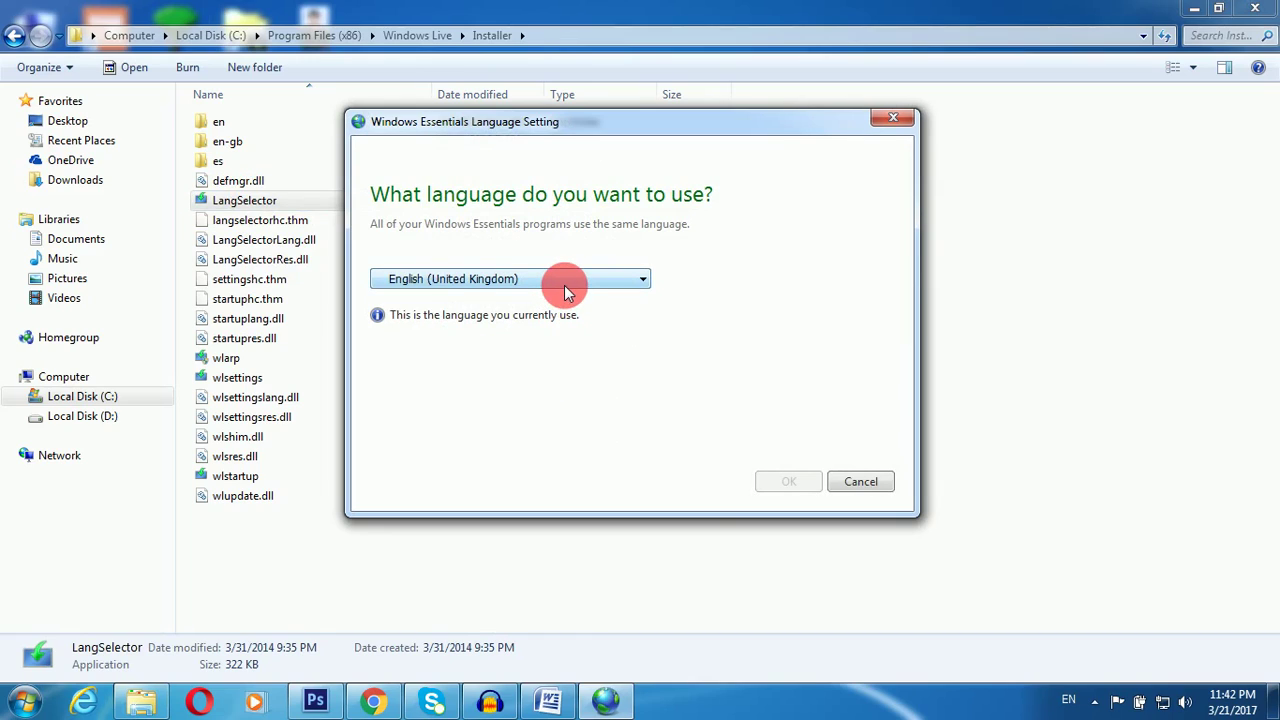
Look through the installed and available Windows Essentials languages, keeping English (United Kingdom) selected.
{"action": "left_click", "coordinate": [645, 282]}
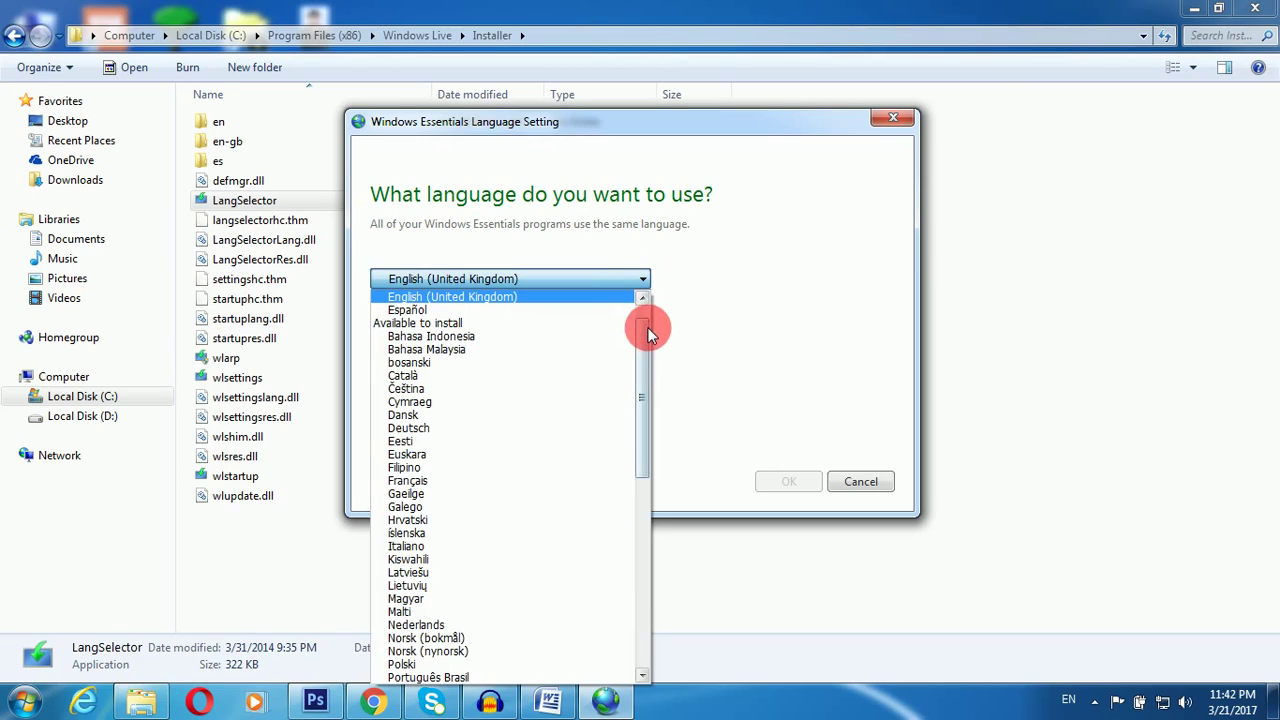
{"action": "scroll", "coordinate": [645, 342], "scroll_direction": "up", "scroll_amount": 1}
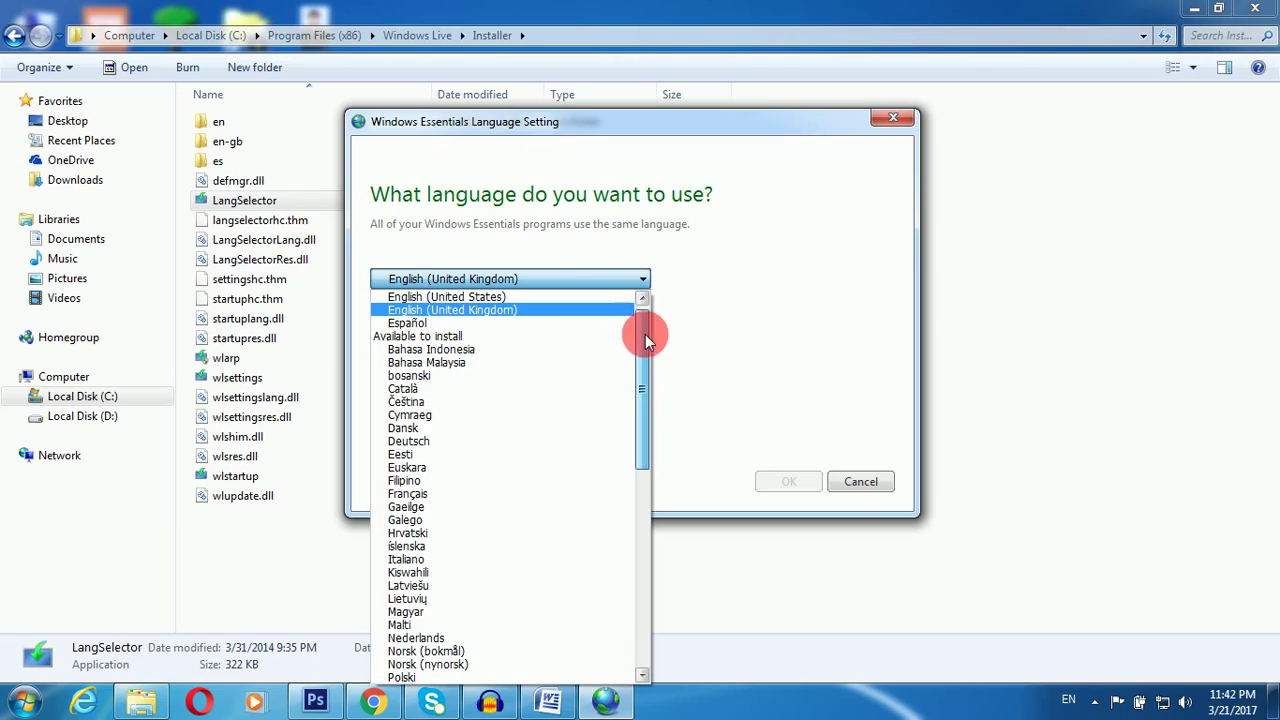
{"action": "scroll", "coordinate": [643, 336], "scroll_direction": "up", "scroll_amount": 1}
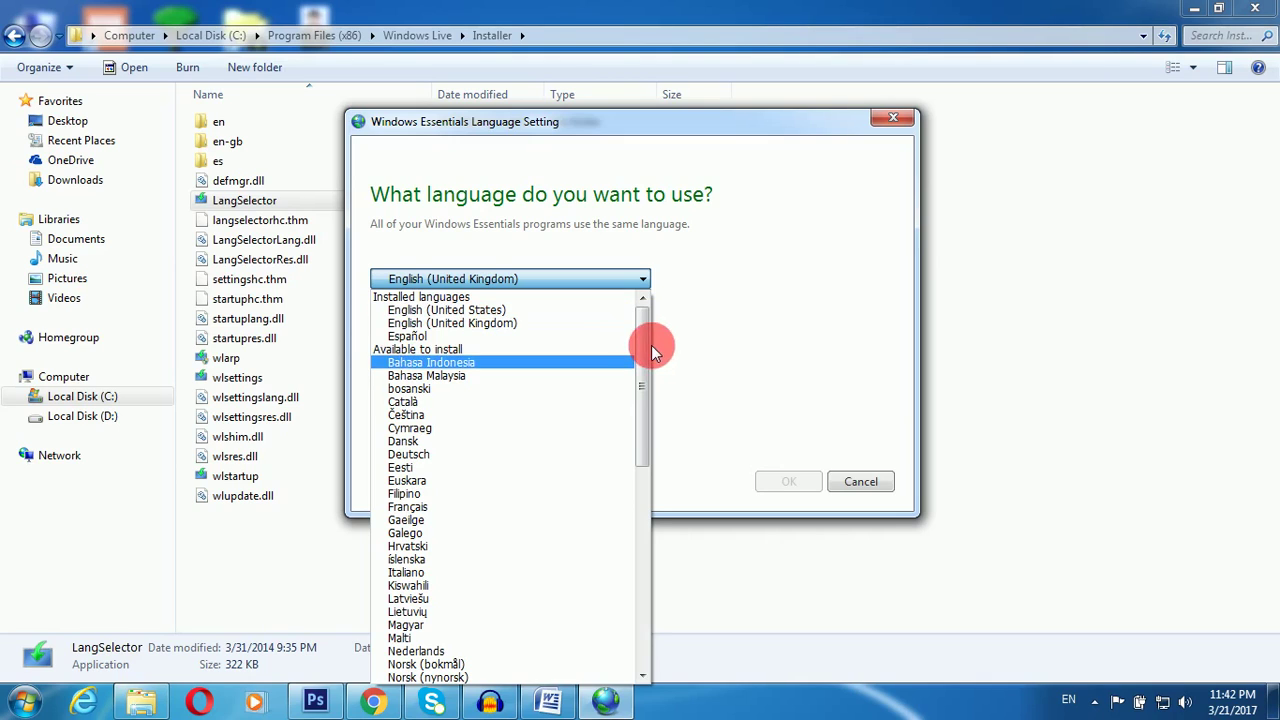
{"action": "left_click_drag", "start_coordinate": [643, 343], "coordinate": [629, 560]}
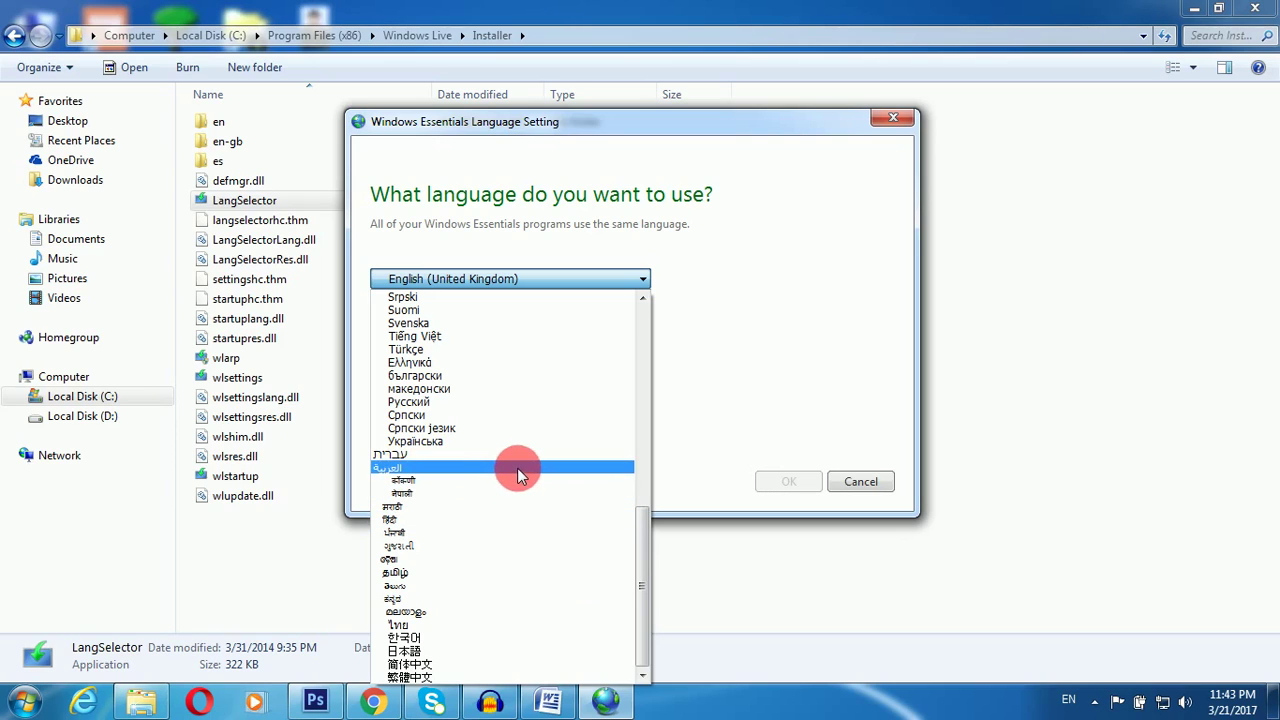
{"action": "left_click_drag", "start_coordinate": [640, 578], "coordinate": [666, 350]}
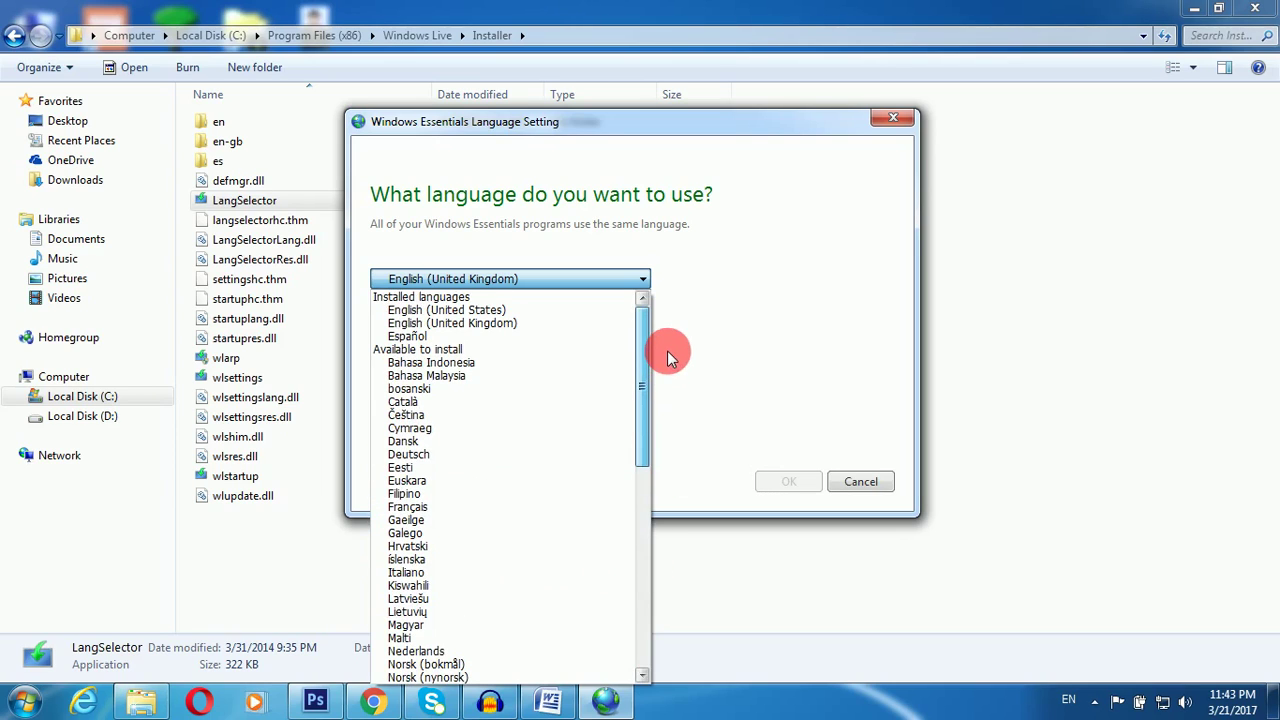
{"action": "left_click", "coordinate": [497, 330]}
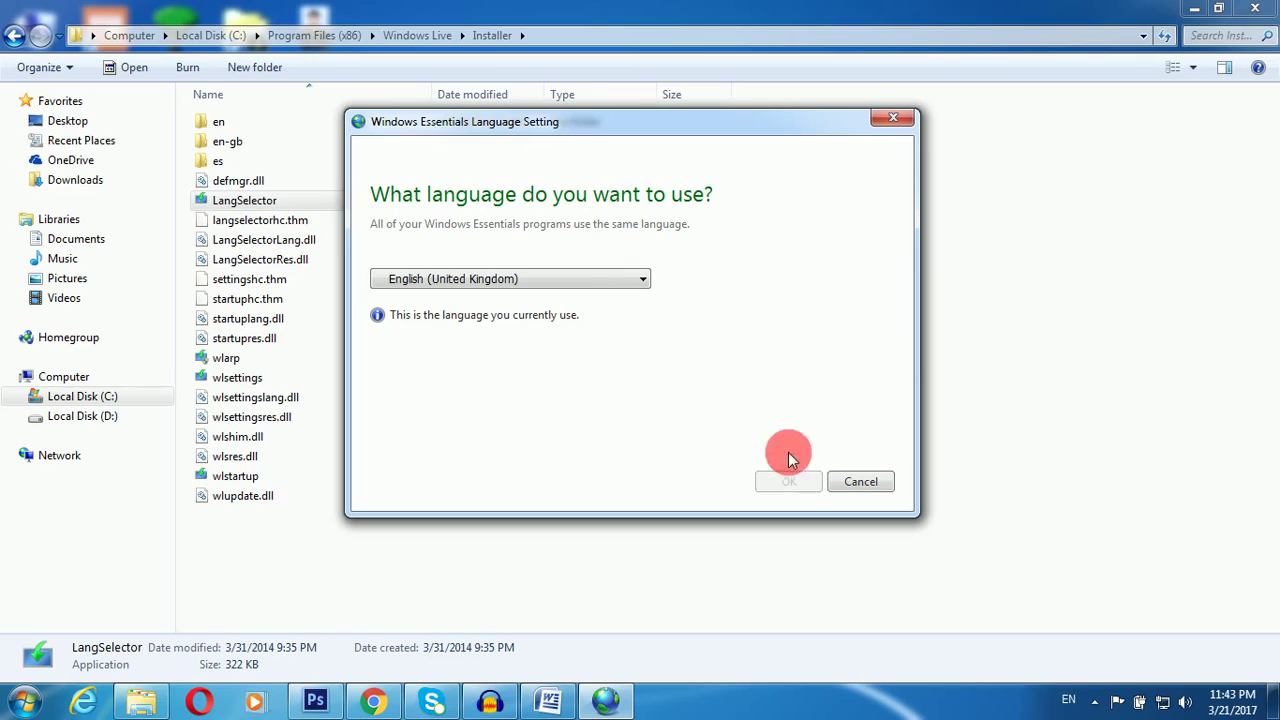
Select English (United States) as the Windows Essentials language.
{"action": "left_click", "coordinate": [577, 283]}
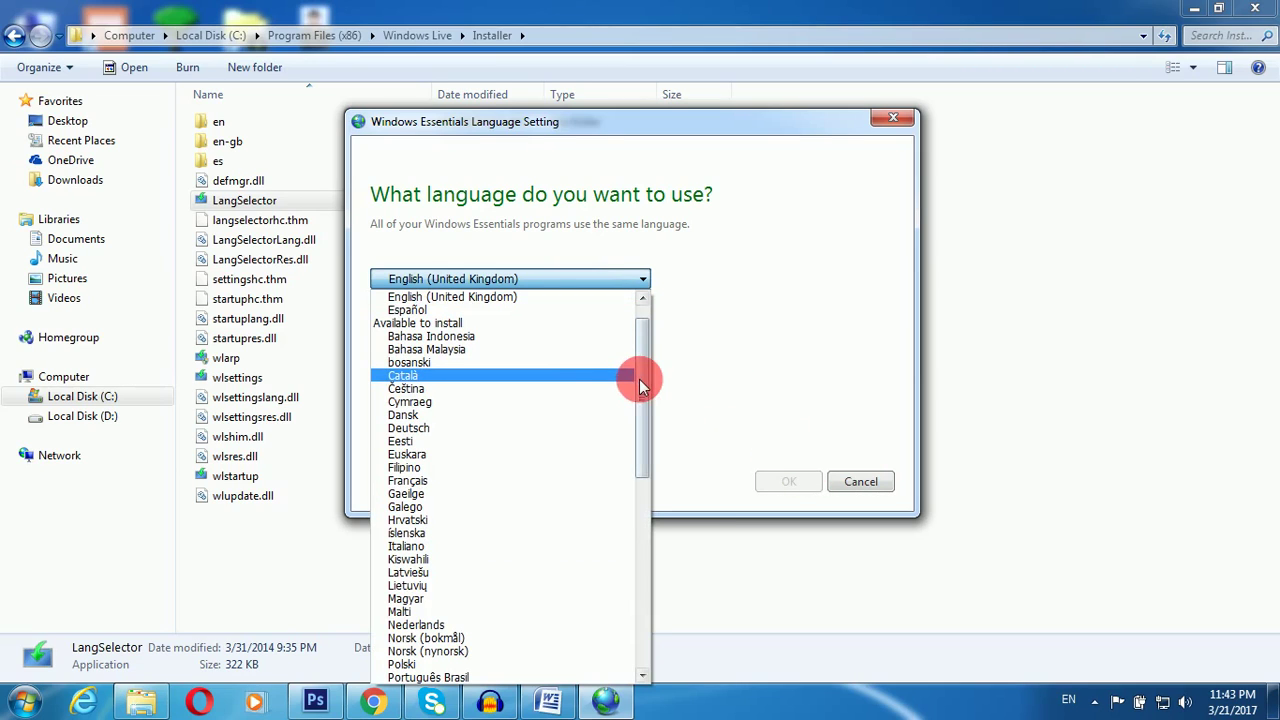
{"action": "left_click_drag", "start_coordinate": [648, 363], "coordinate": [648, 351]}
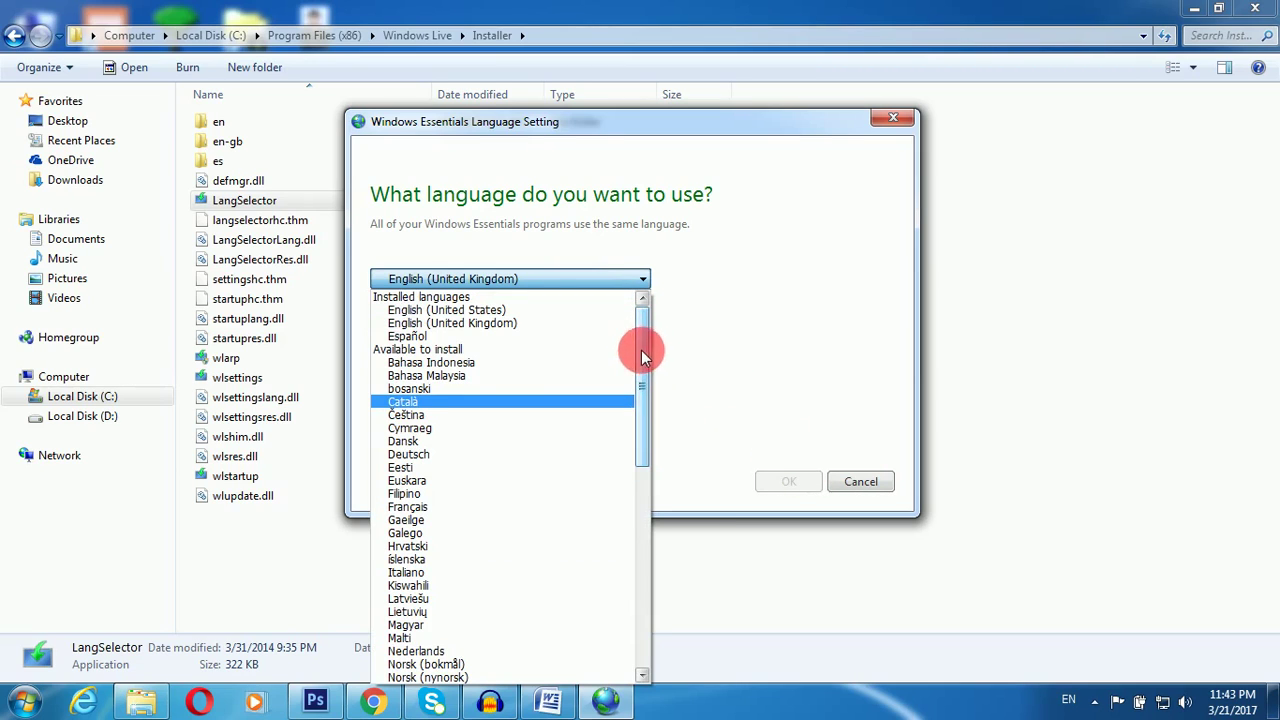
{"action": "left_click", "coordinate": [544, 310]}
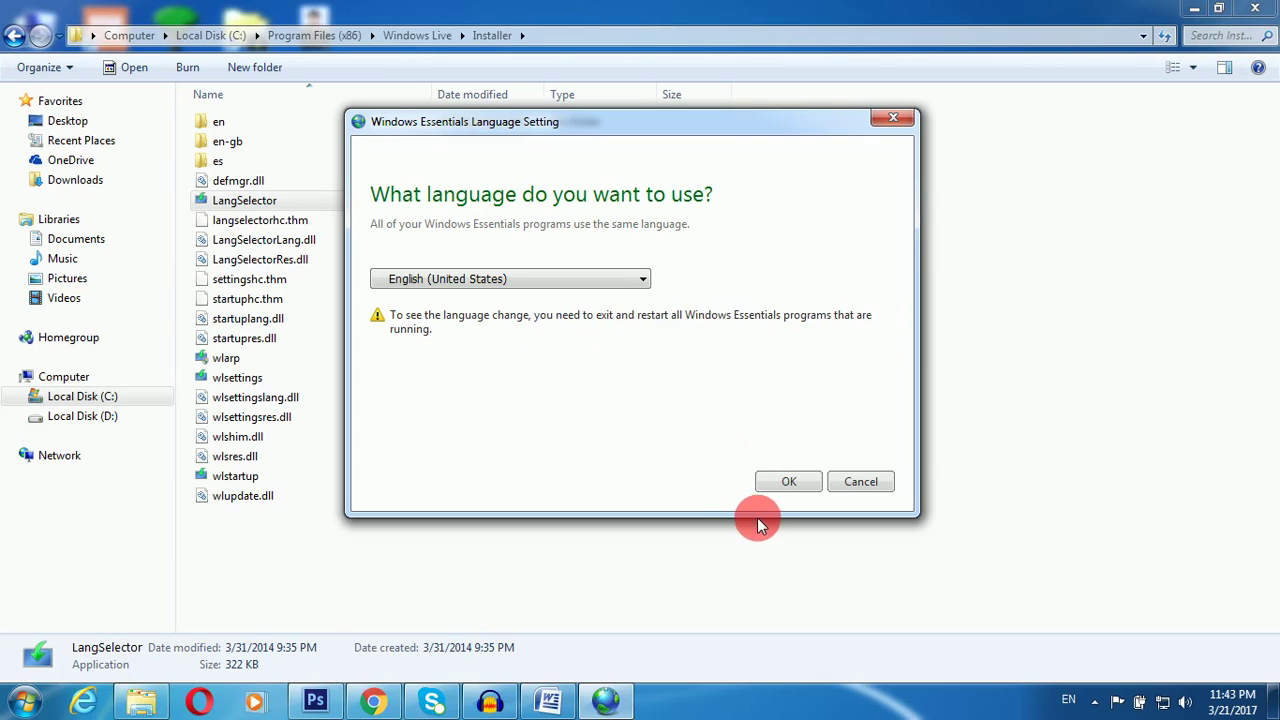
Switch to Word to close the Photo paper size document, and apply the selected Windows Essentials language.
{"action": "left_click", "coordinate": [548, 700]}
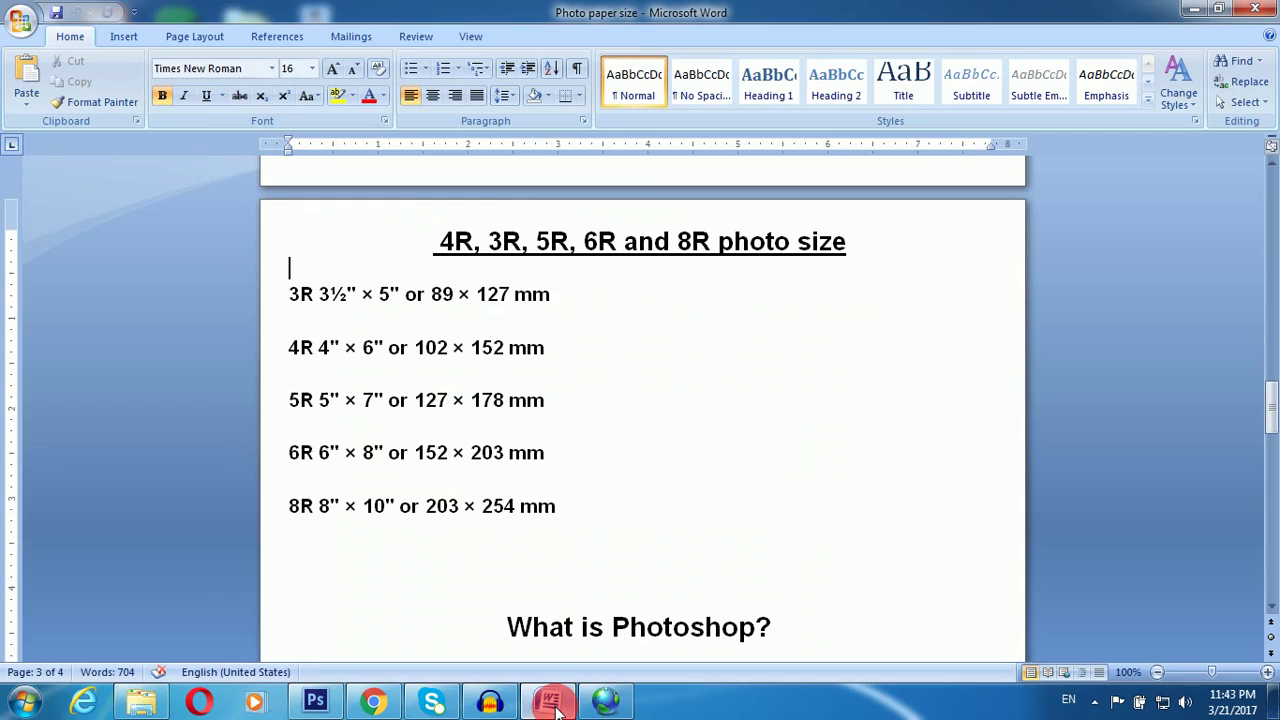
{"action": "left_click", "coordinate": [1250, 12]}
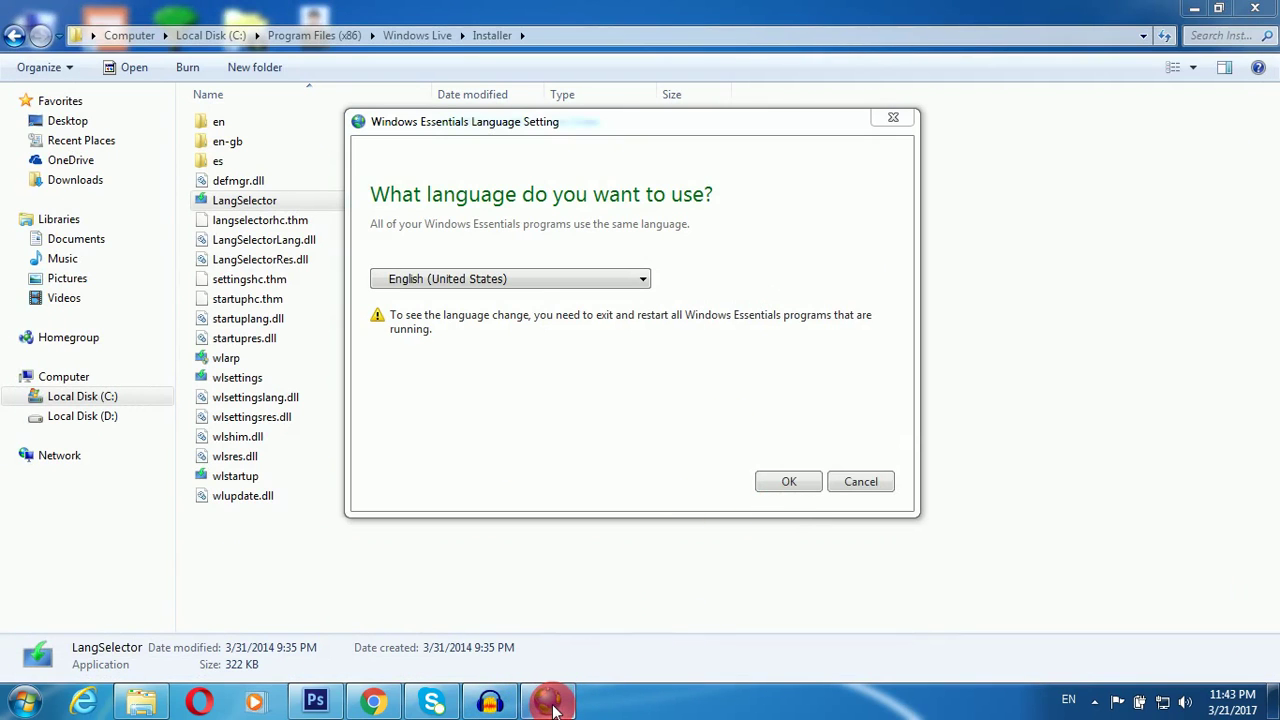
{"action": "mouse_move", "coordinate": [552, 705]}
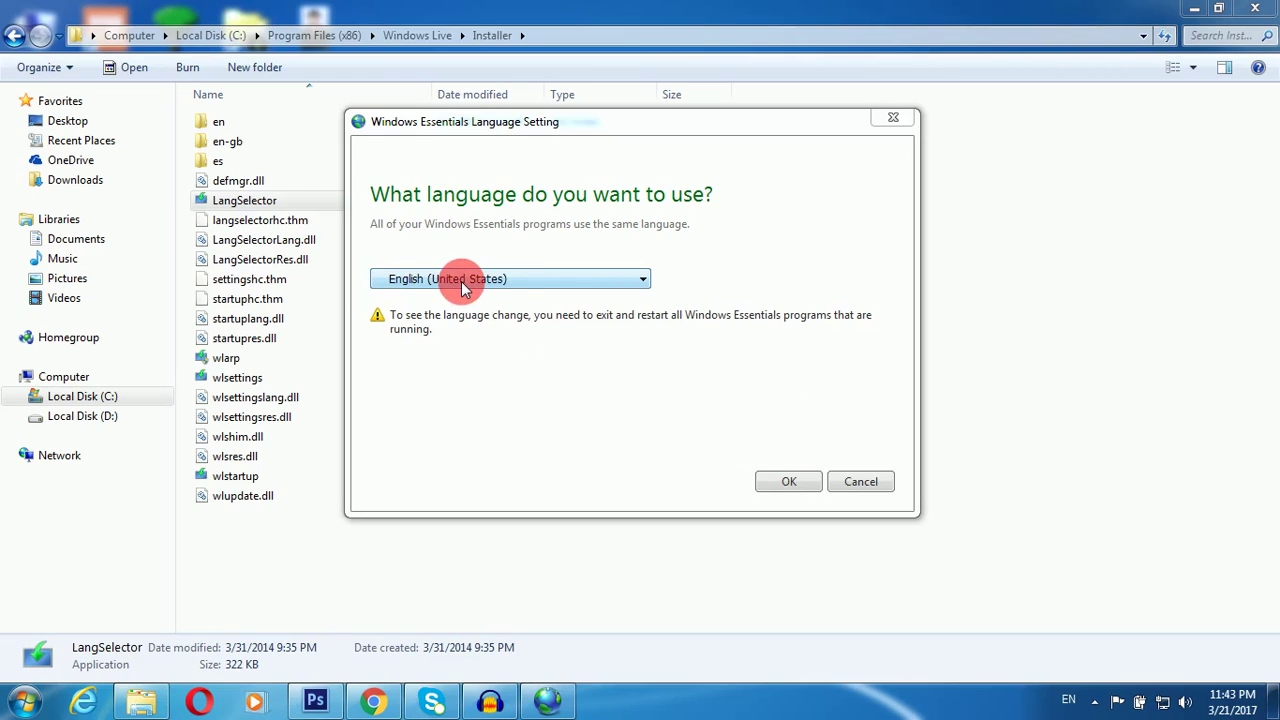
{"action": "left_click", "coordinate": [789, 482]}
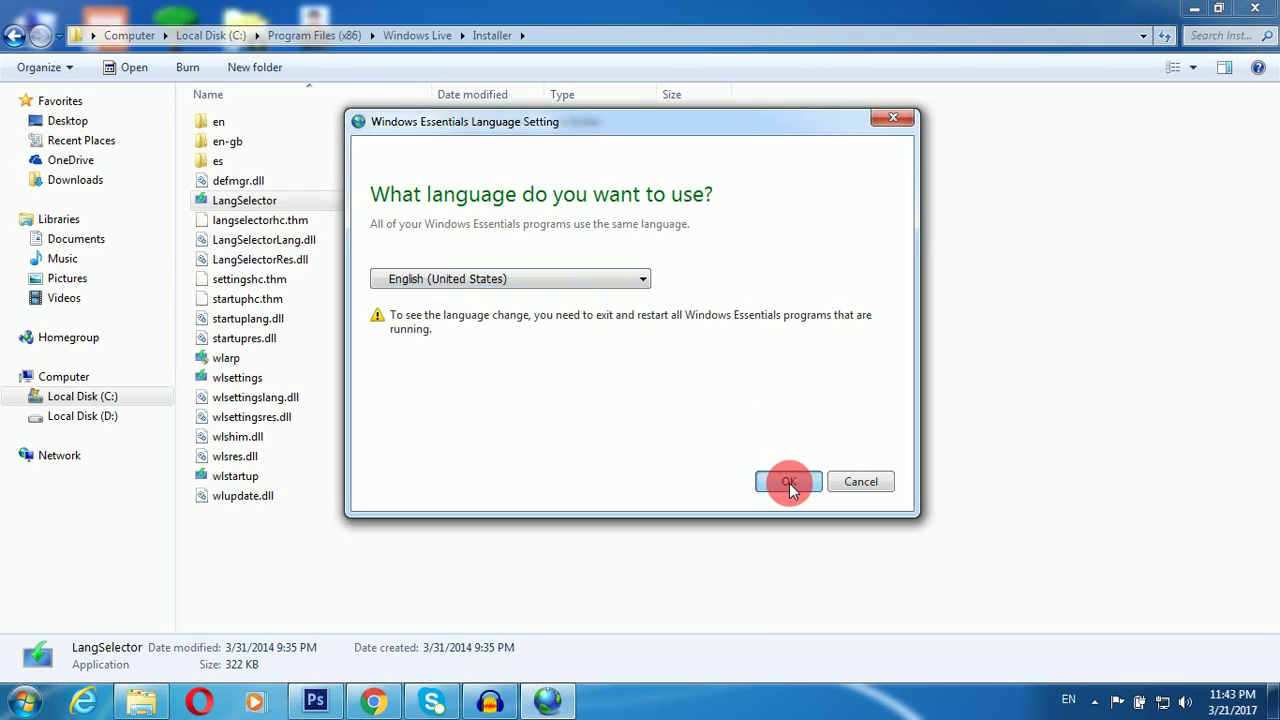
Set the Windows Essentials language to नेपाली, apply it, and close the Installer folder window.
{"action": "left_click", "coordinate": [571, 279]}
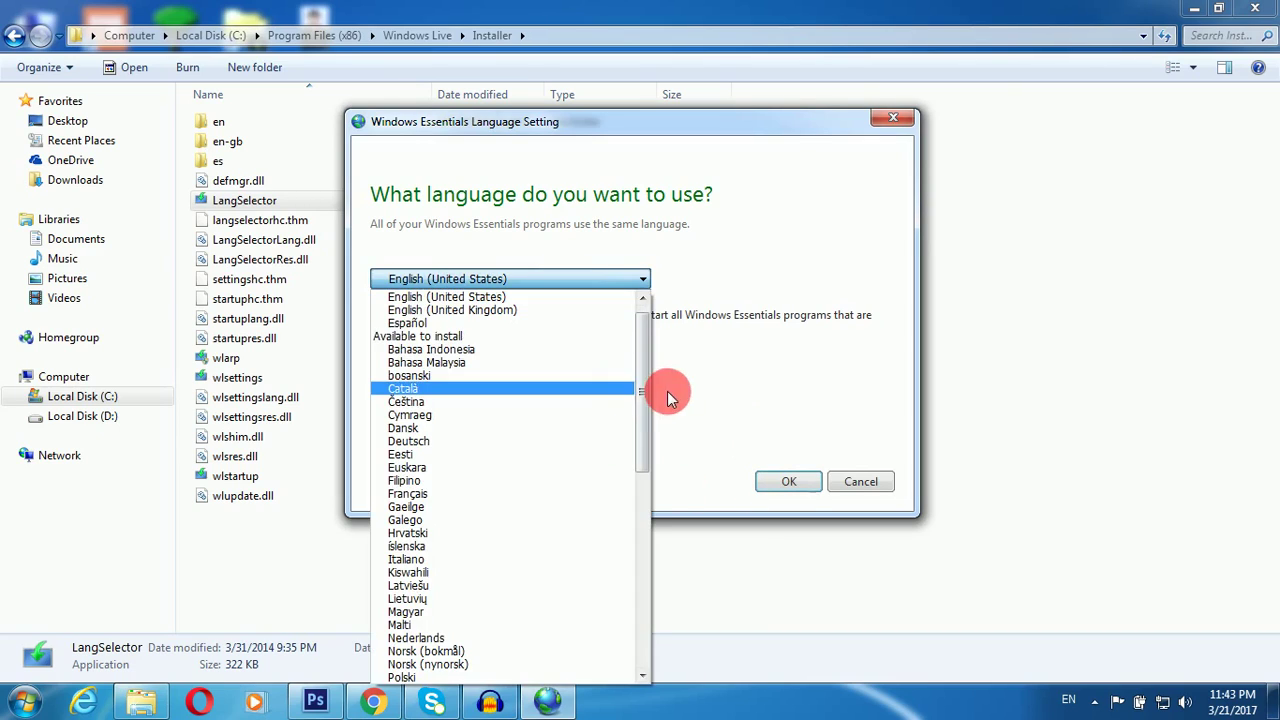
{"action": "left_click_drag", "start_coordinate": [644, 384], "coordinate": [636, 578]}
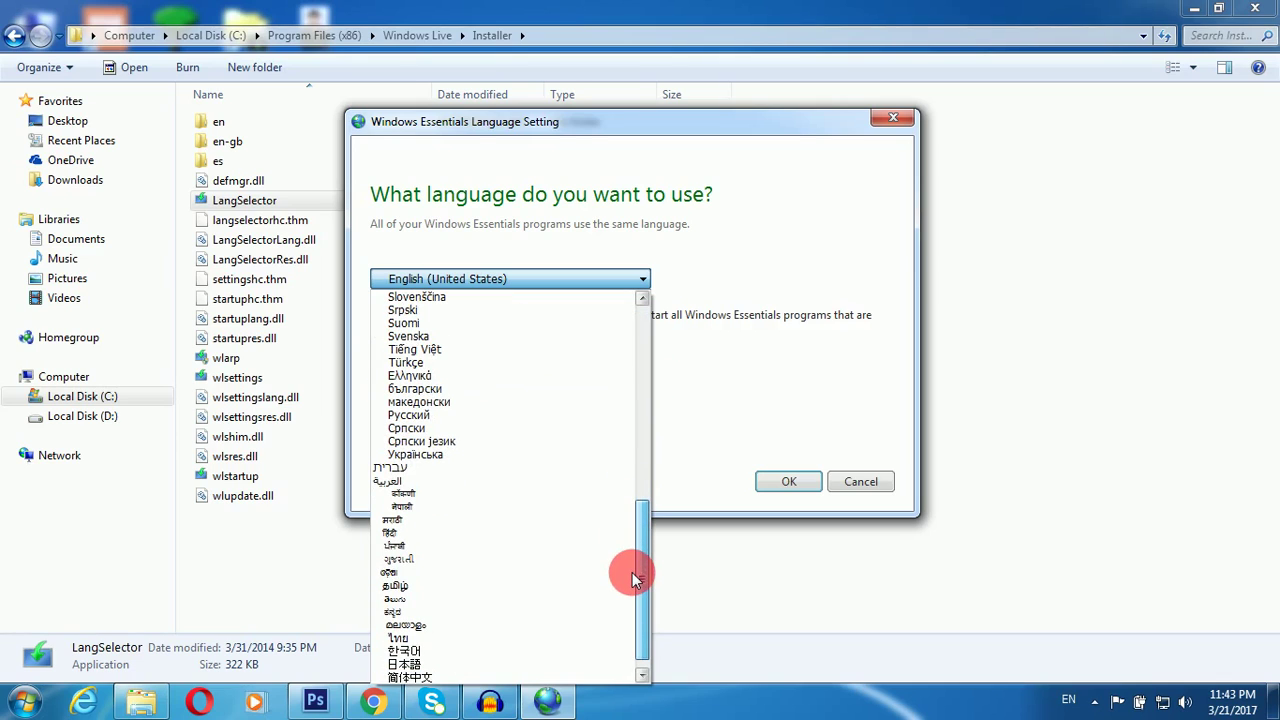
{"action": "left_click", "coordinate": [400, 500]}
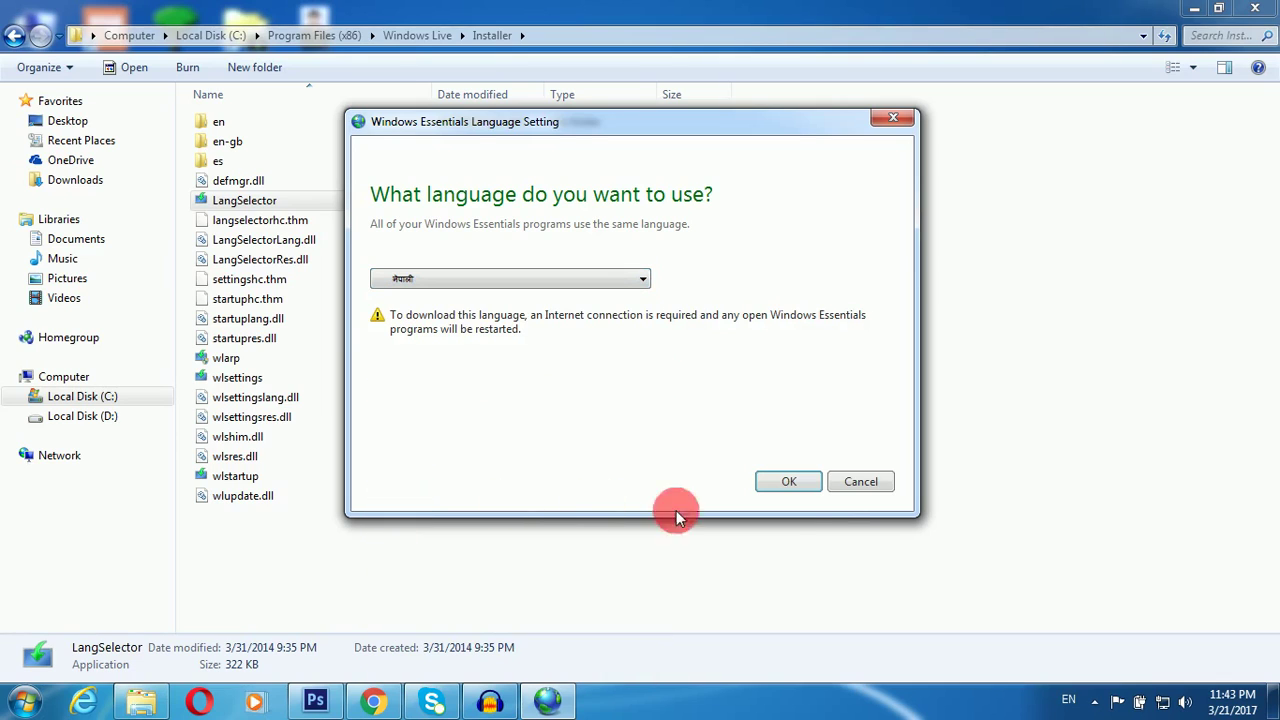
{"action": "left_click", "coordinate": [789, 482]}
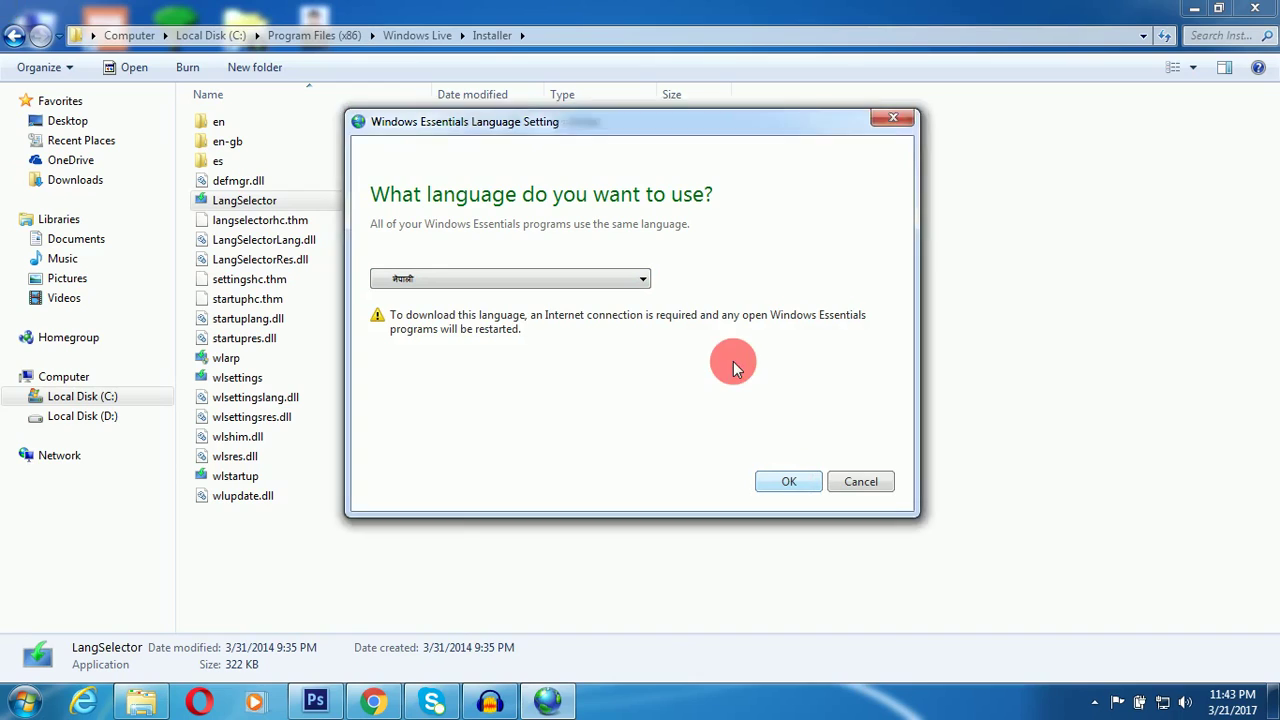
{"action": "left_click", "coordinate": [1272, 10]}
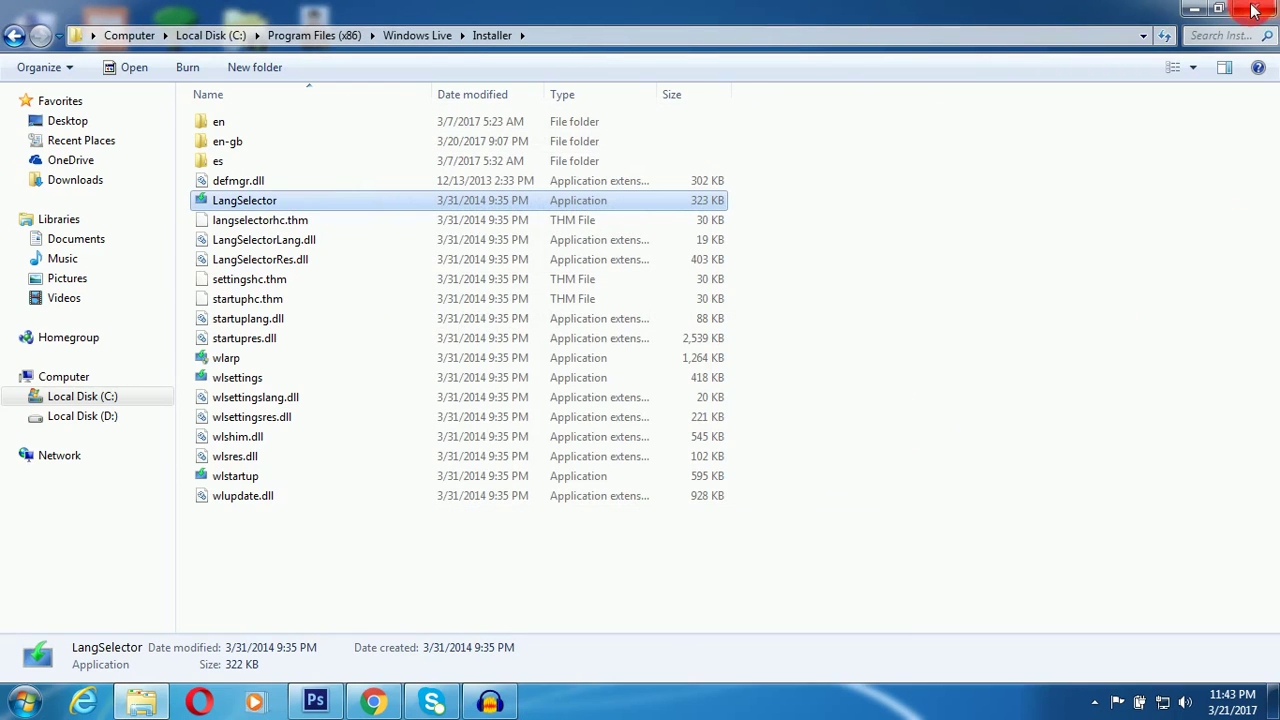
Show the Windows Essentials 2012 installation details, let the language installation finish, and close the installer.
{"action": "left_click", "coordinate": [649, 387]}
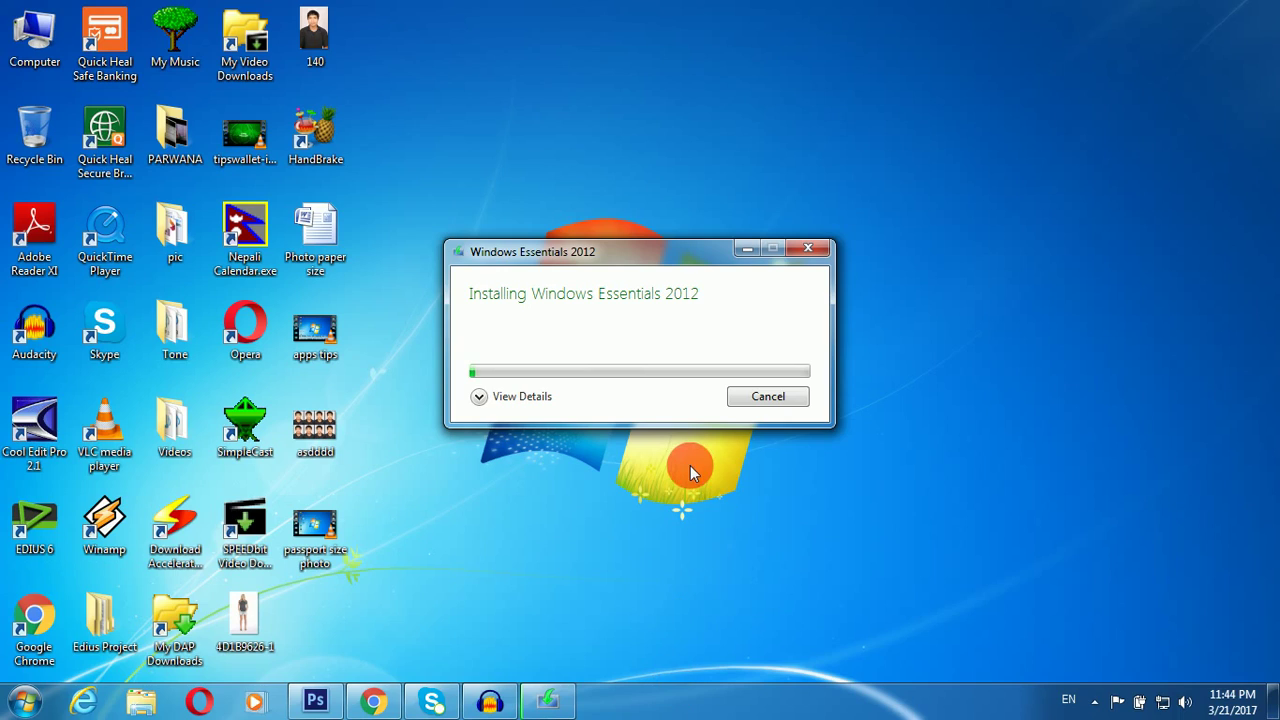
{"action": "left_click", "coordinate": [479, 400]}
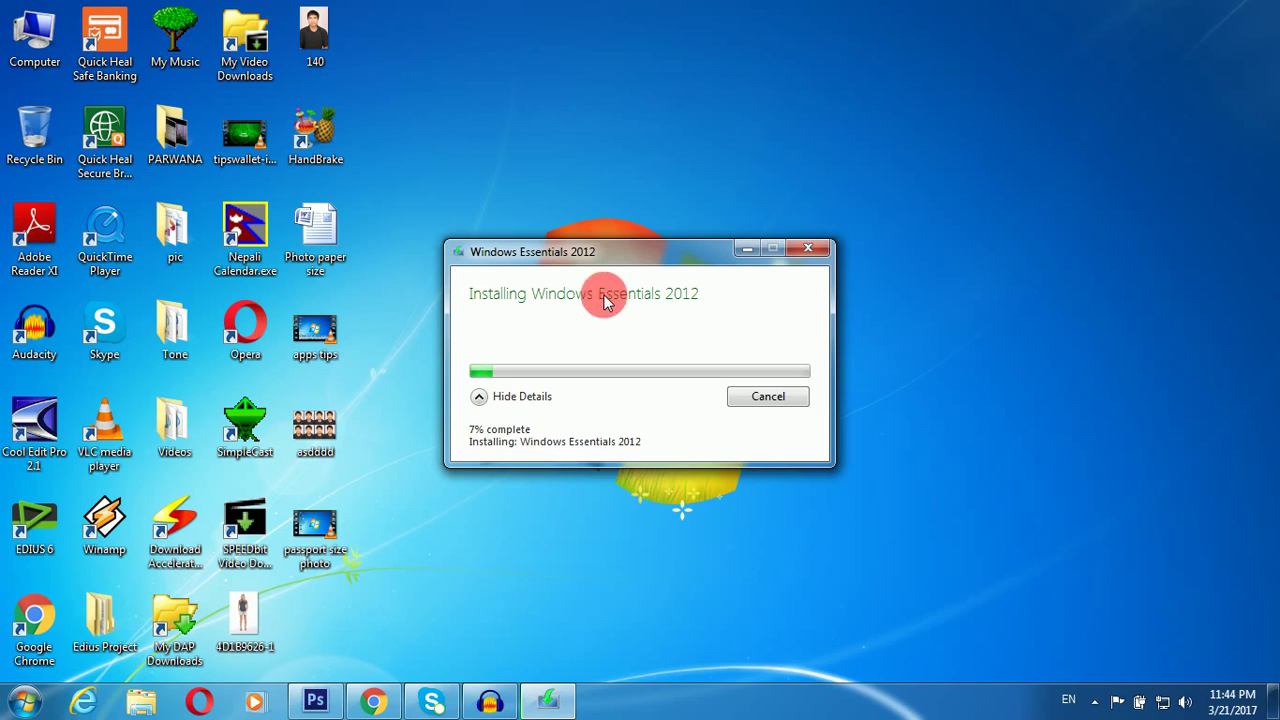
{"action": "left_click_drag", "start_coordinate": [597, 254], "coordinate": [581, 127]}
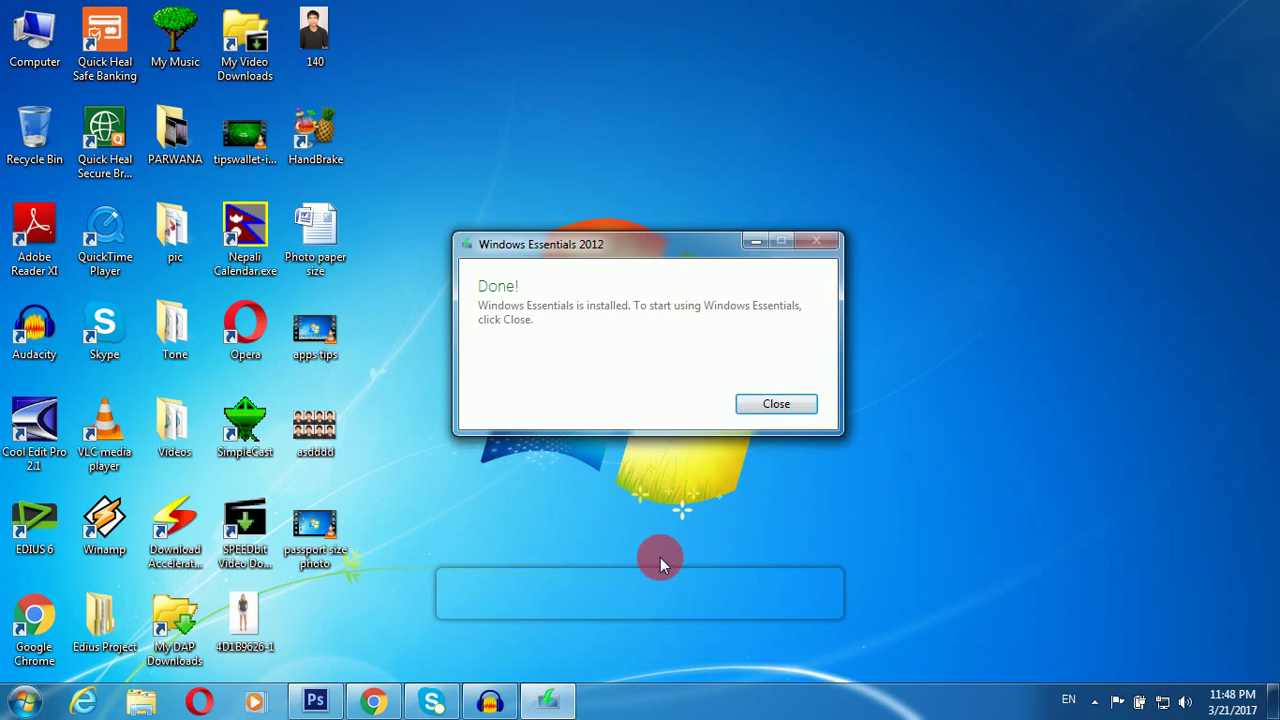
{"action": "mouse_move", "coordinate": [660, 557]}
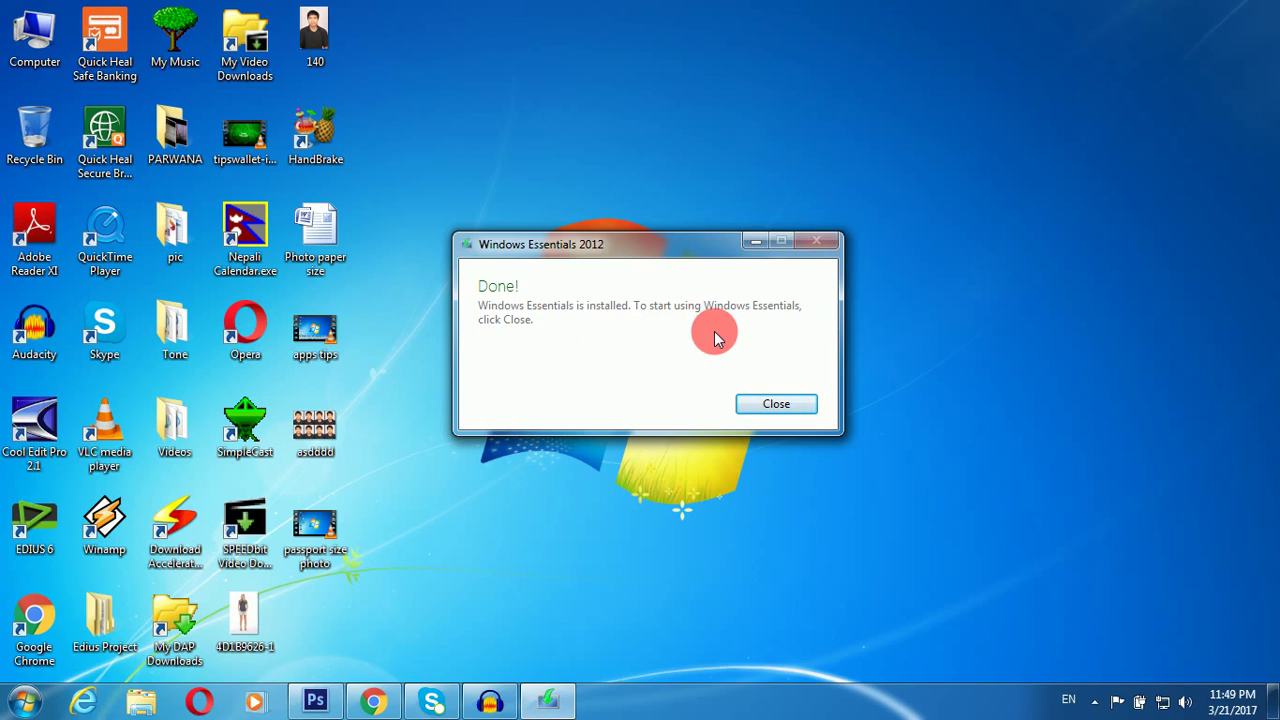
{"action": "left_click", "coordinate": [772, 406]}
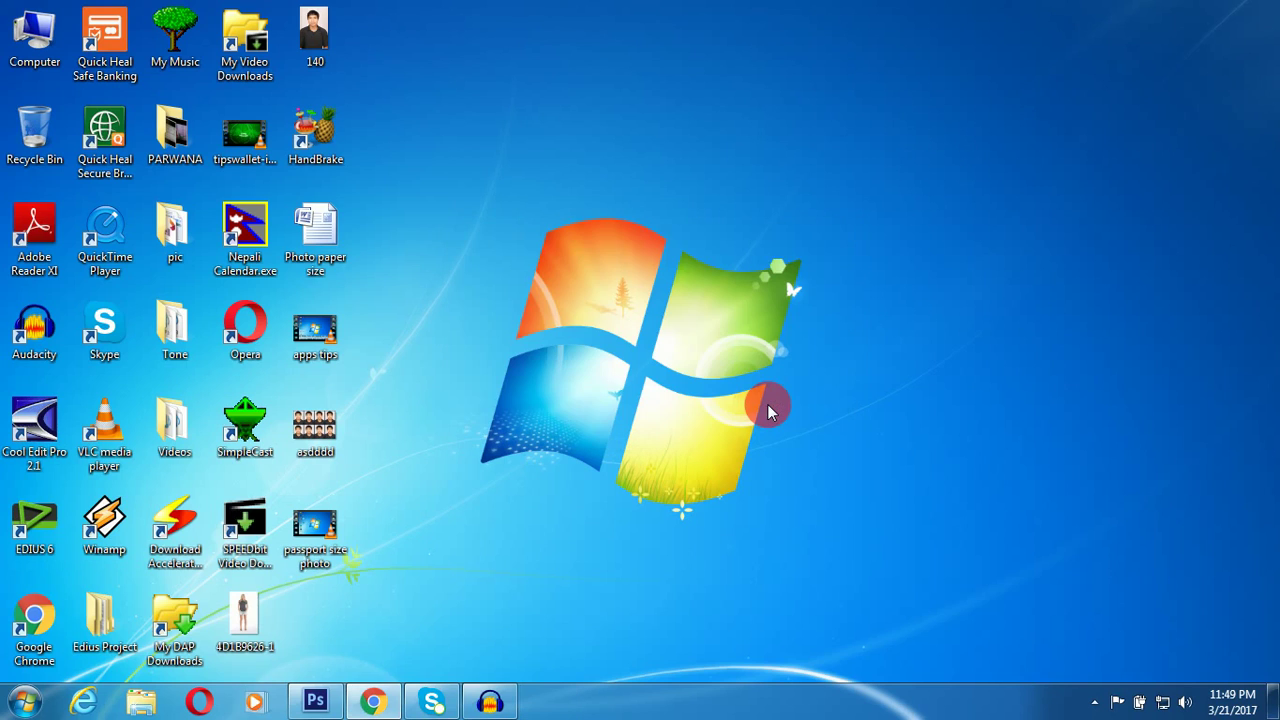
Launch Movie Maker and maximize its window.
{"action": "left_click", "coordinate": [26, 703]}
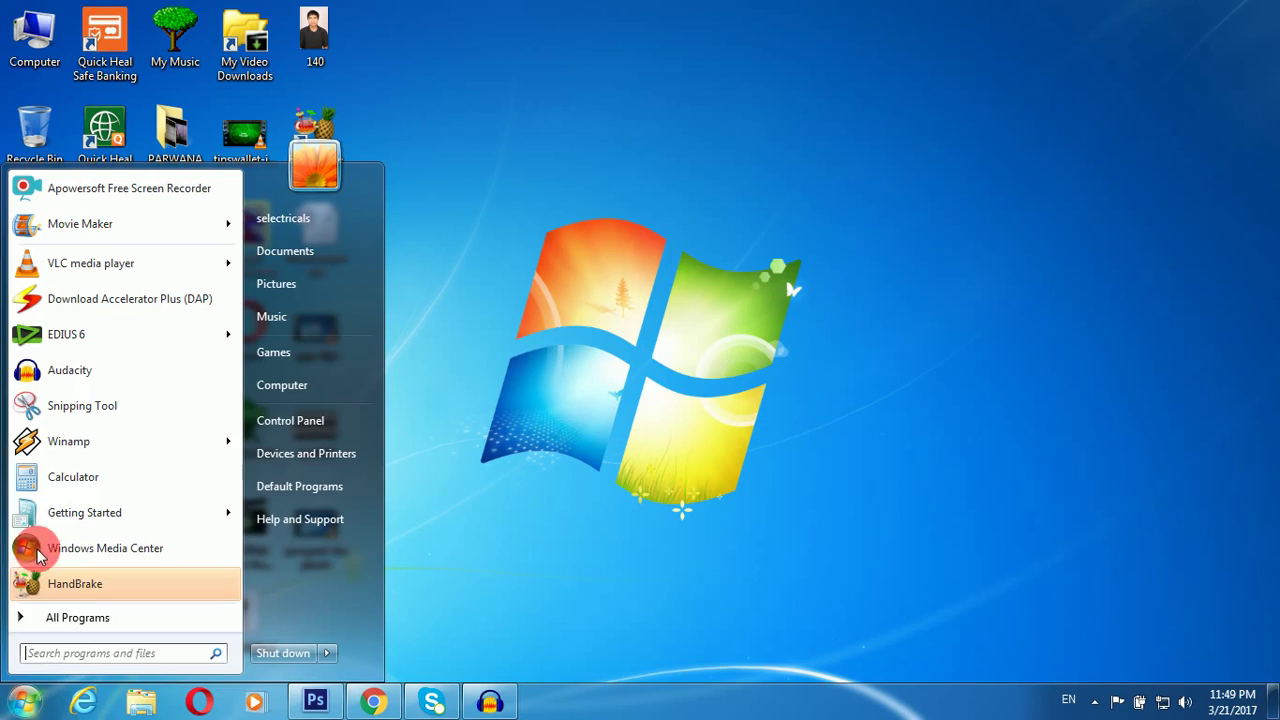
{"action": "left_click", "coordinate": [80, 222]}
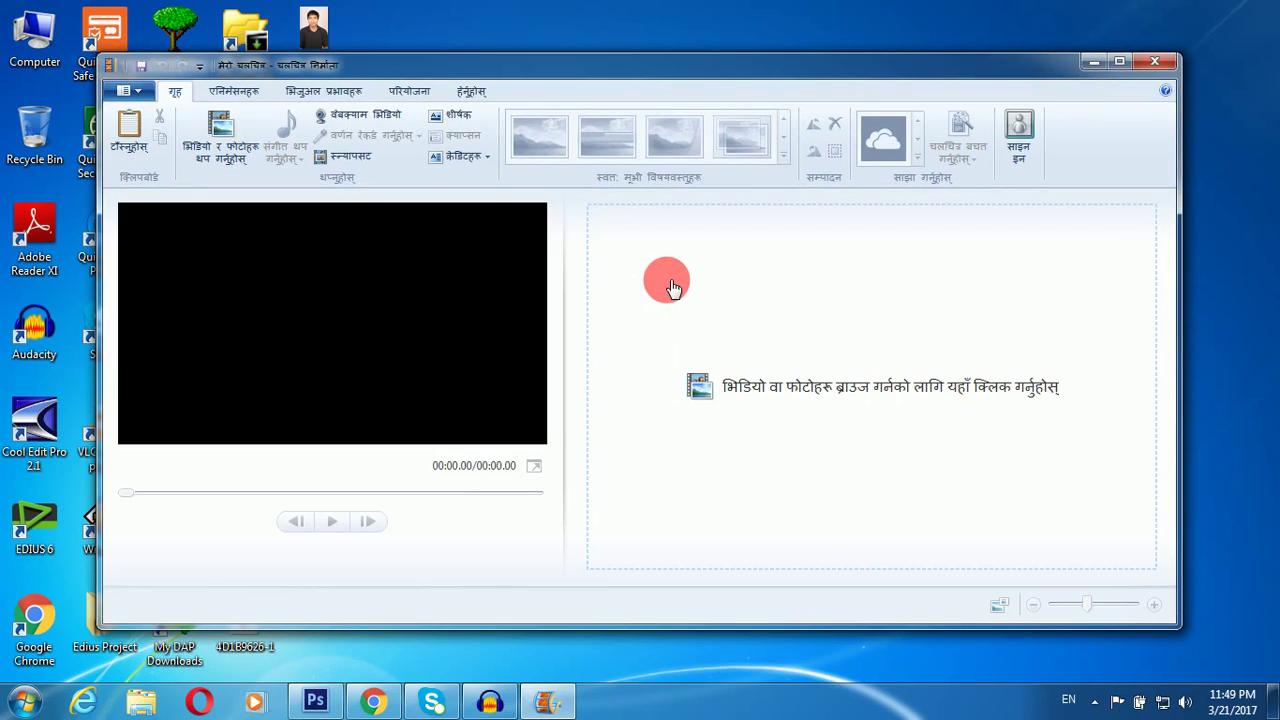
{"action": "double_click", "coordinate": [400, 71]}
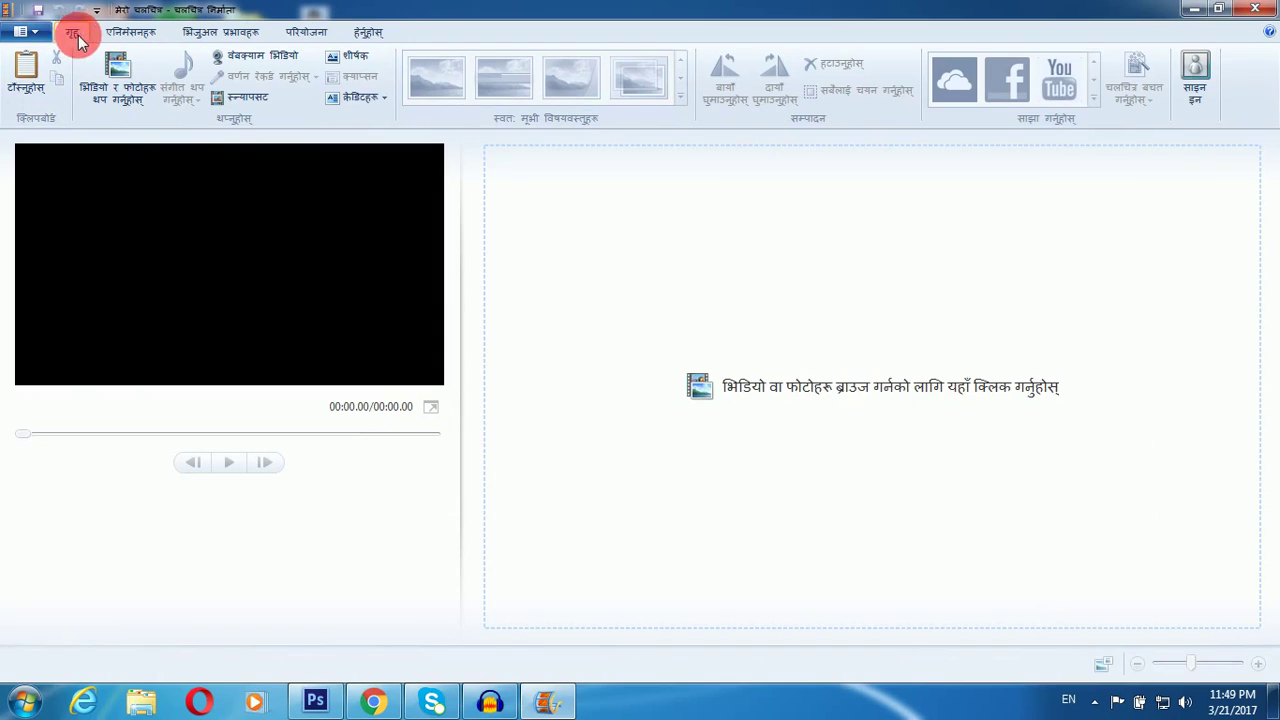
Check the interface language across Movie Maker's animations, visual effects, project and view commands, ending on the home commands.
{"action": "left_click", "coordinate": [122, 32]}
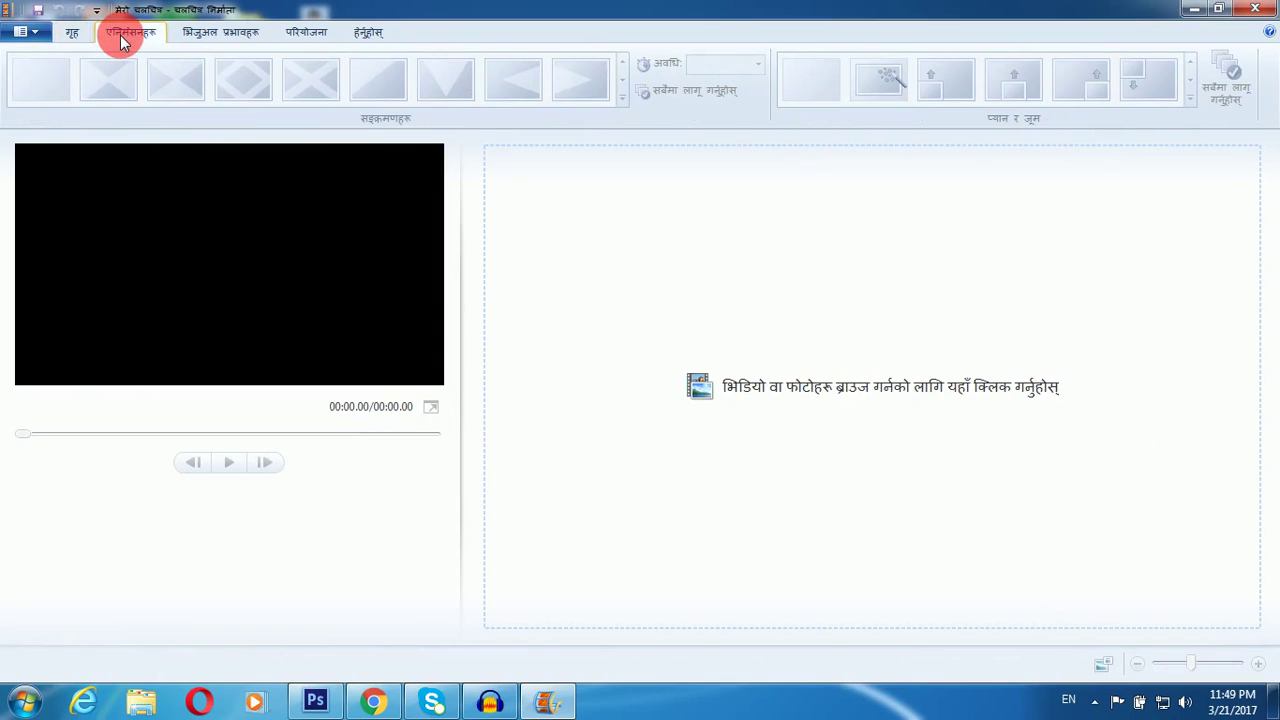
{"action": "left_click", "coordinate": [212, 37]}
{"action": "left_click", "coordinate": [295, 38]}
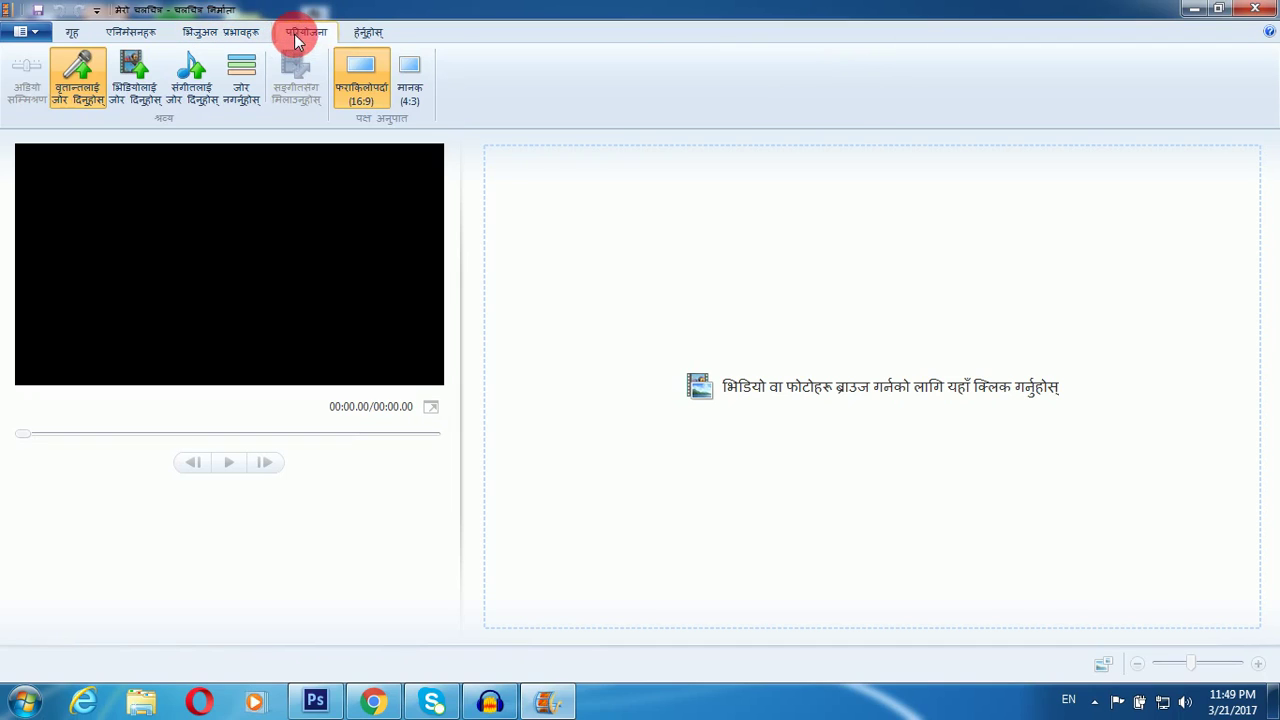
{"action": "left_click", "coordinate": [379, 31]}
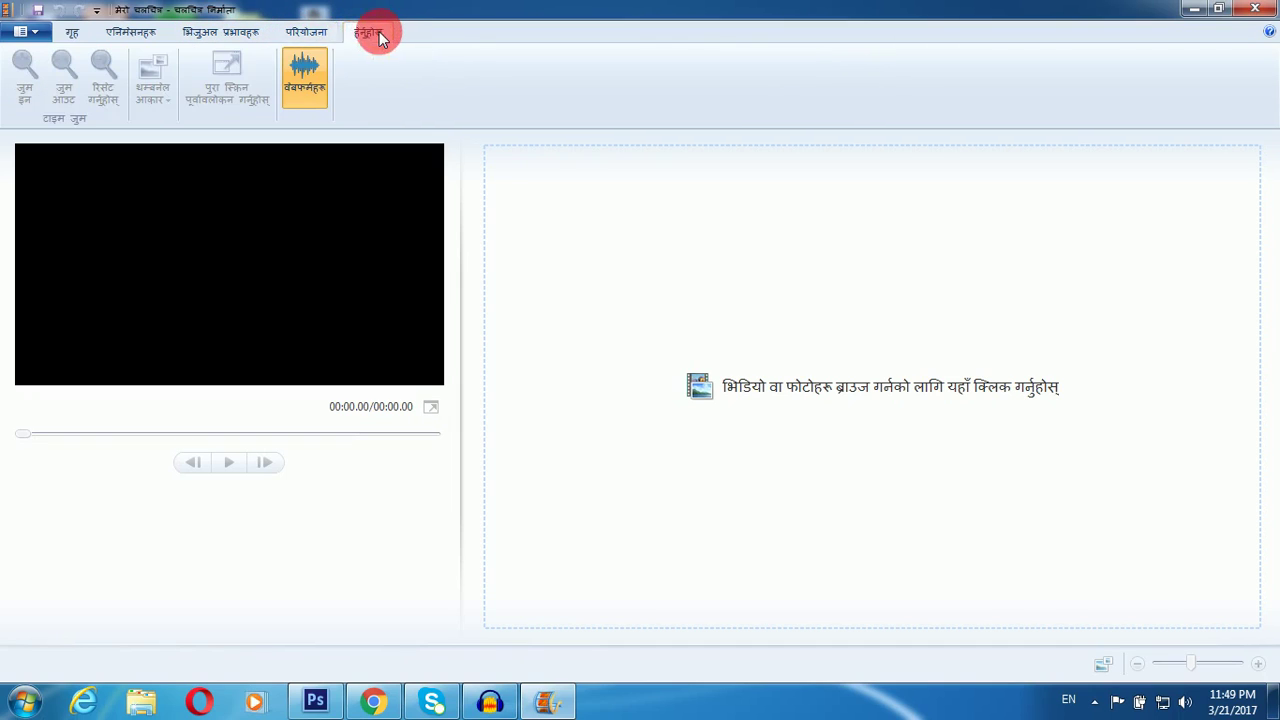
{"action": "left_click", "coordinate": [128, 32]}
{"action": "left_click", "coordinate": [66, 33]}
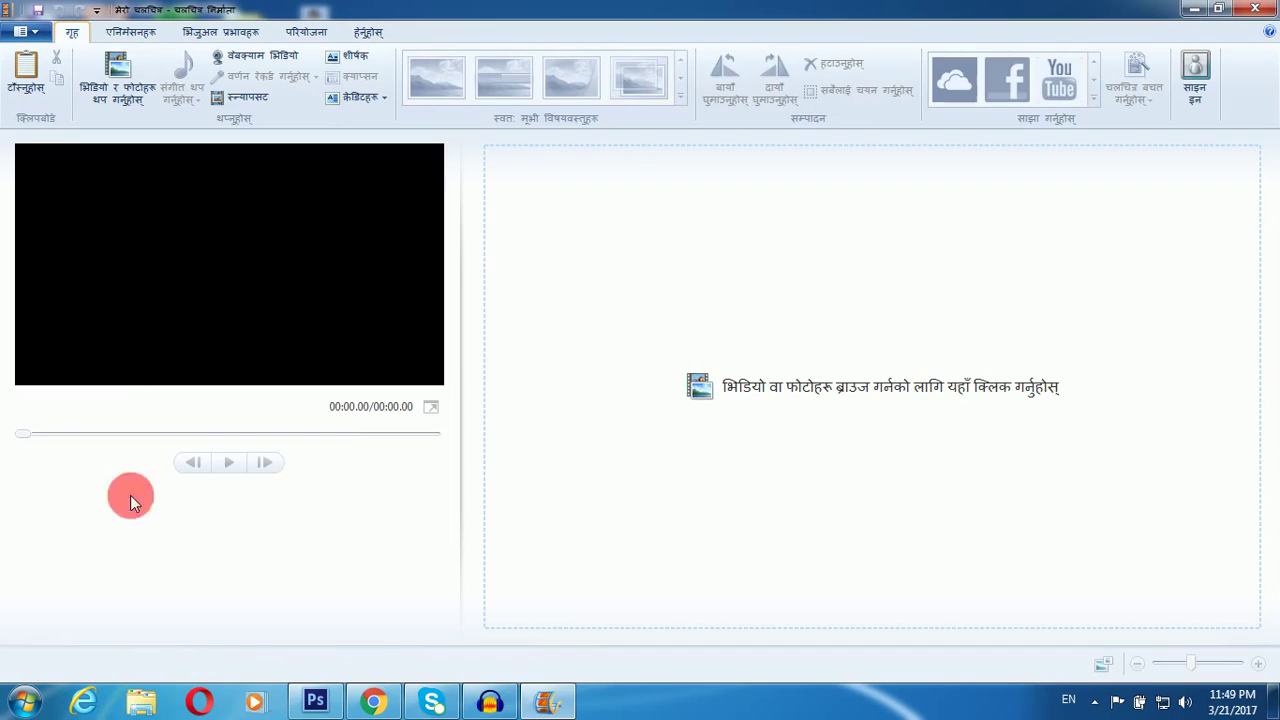